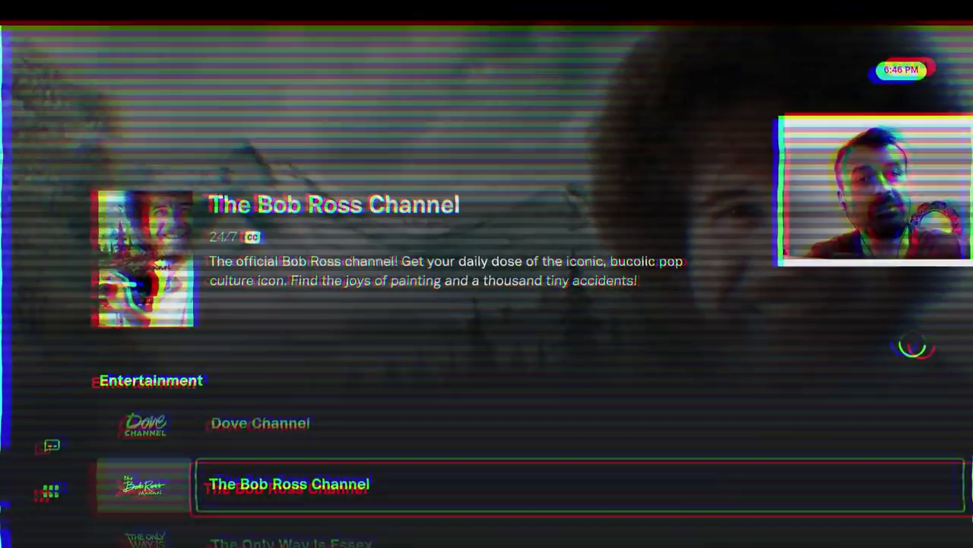
Step down the Entertainment channels from Lone Star past BUZZR, Baywatch and Reelz to Circle
{"action": "left_click", "coordinate": [289, 461]}
{"action": "key", "text": "Down"}
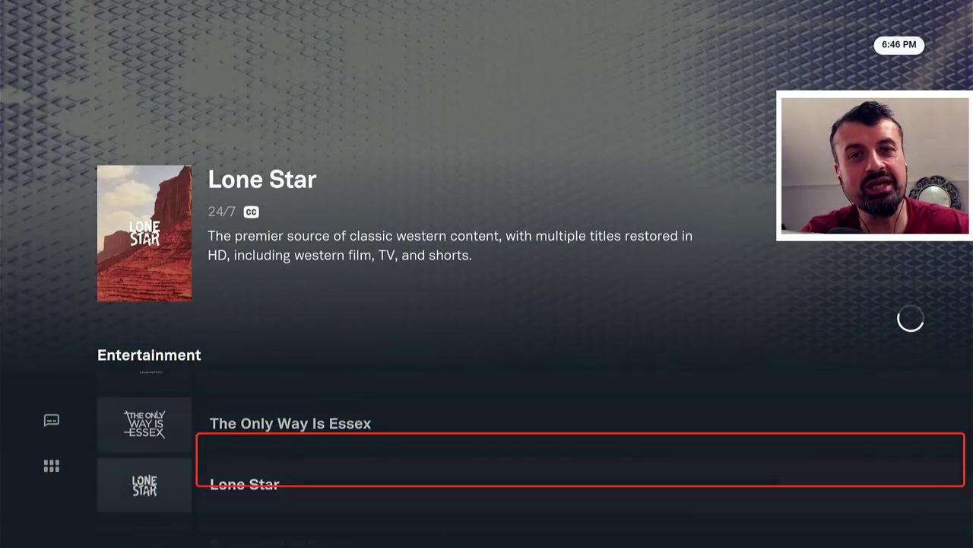
{"action": "key", "text": "Down"}
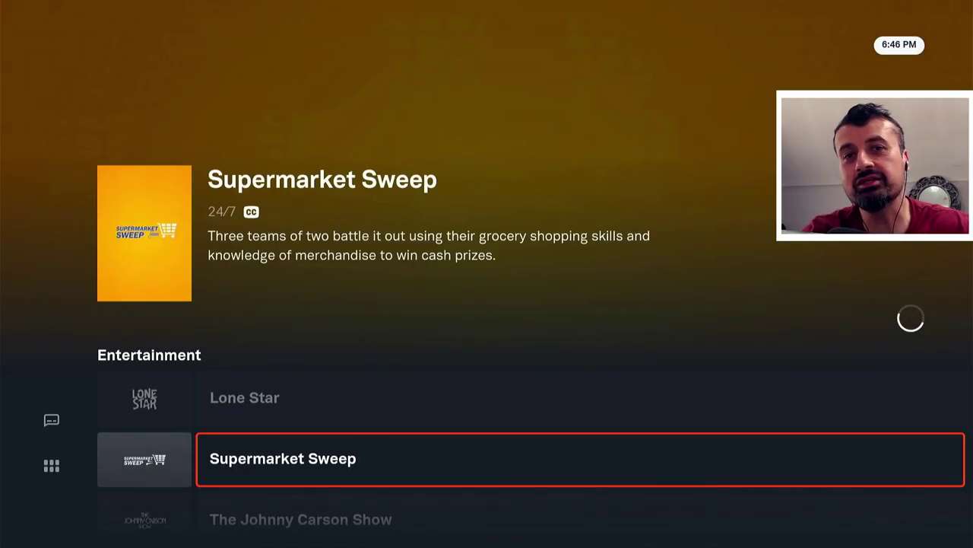
{"action": "key", "text": "Down"}
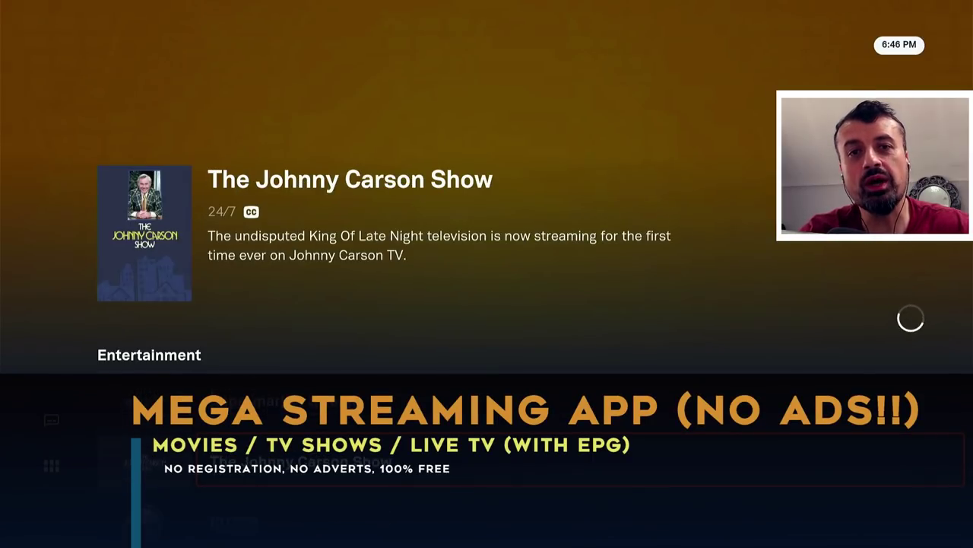
{"action": "key", "text": "Down"}
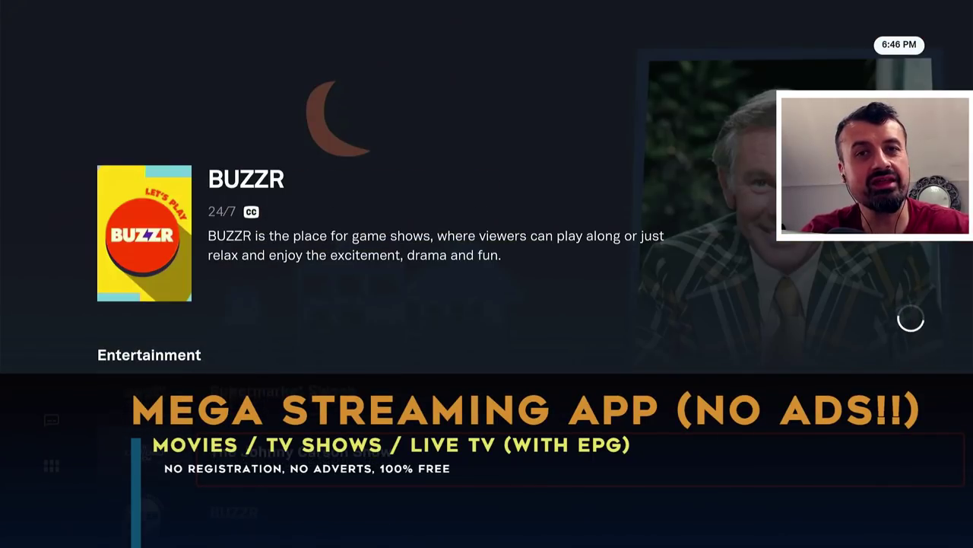
{"action": "key", "text": "Down"}
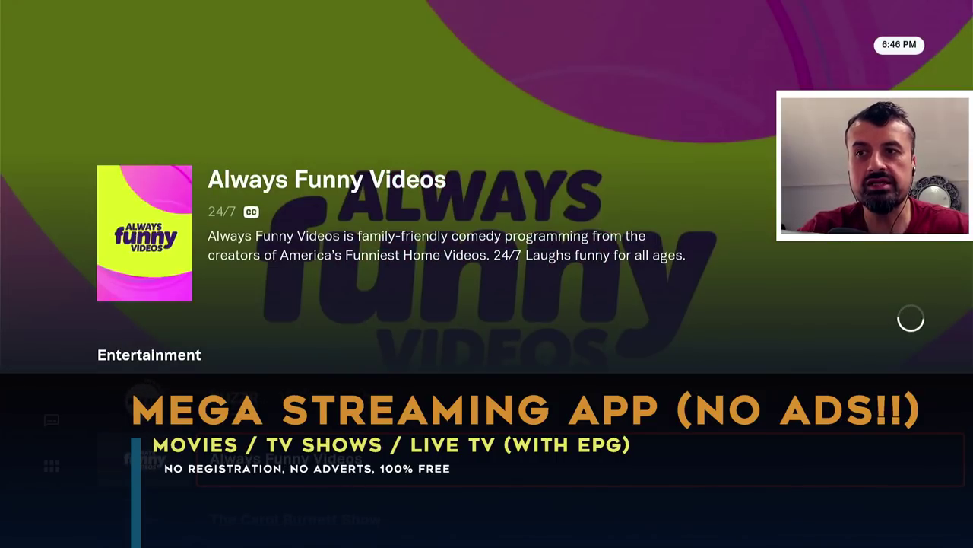
{"action": "key", "text": "Down"}
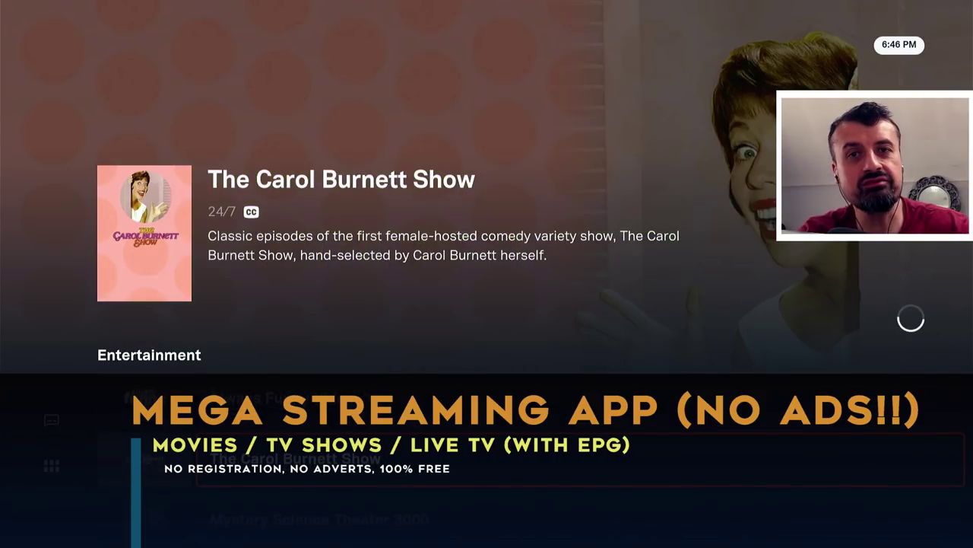
{"action": "key", "text": "Down"}
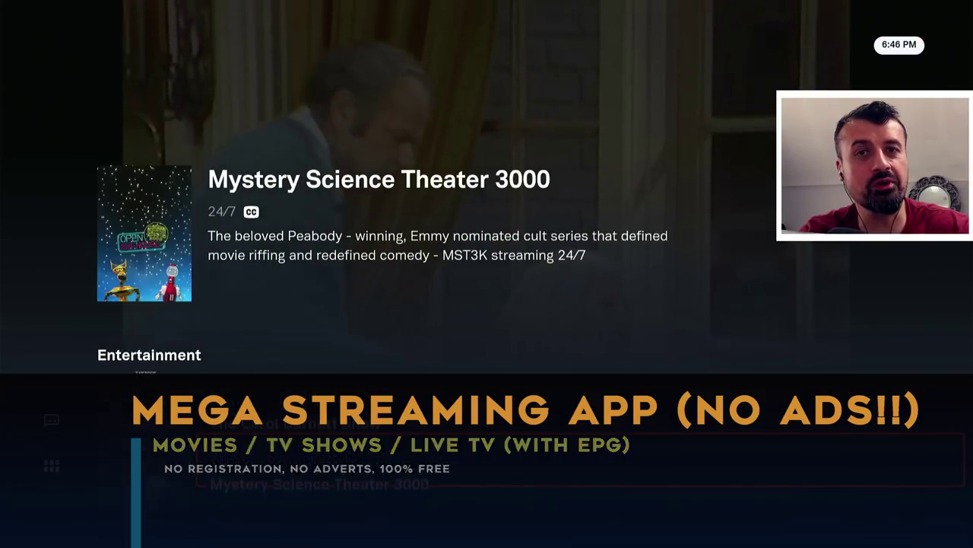
{"action": "key", "text": "Down"}
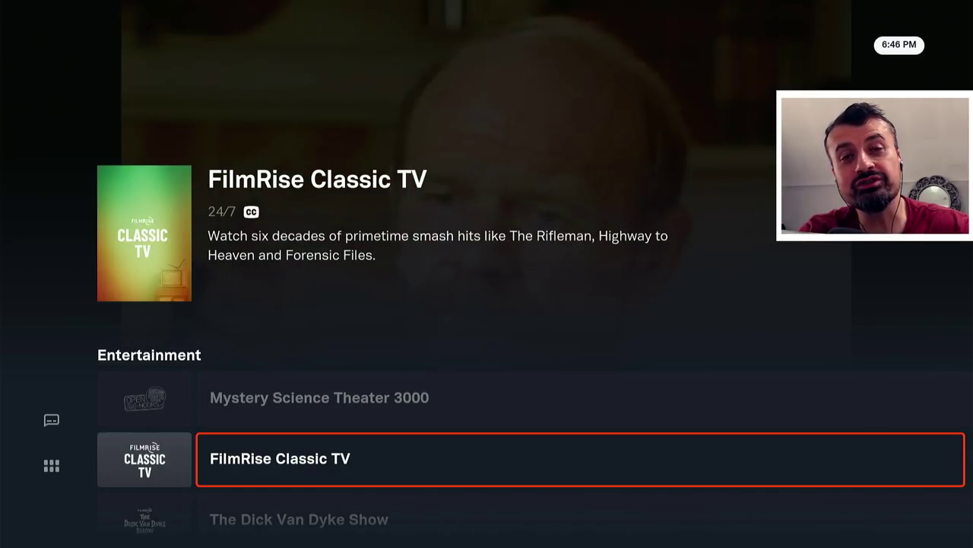
{"action": "key", "text": "Down"}
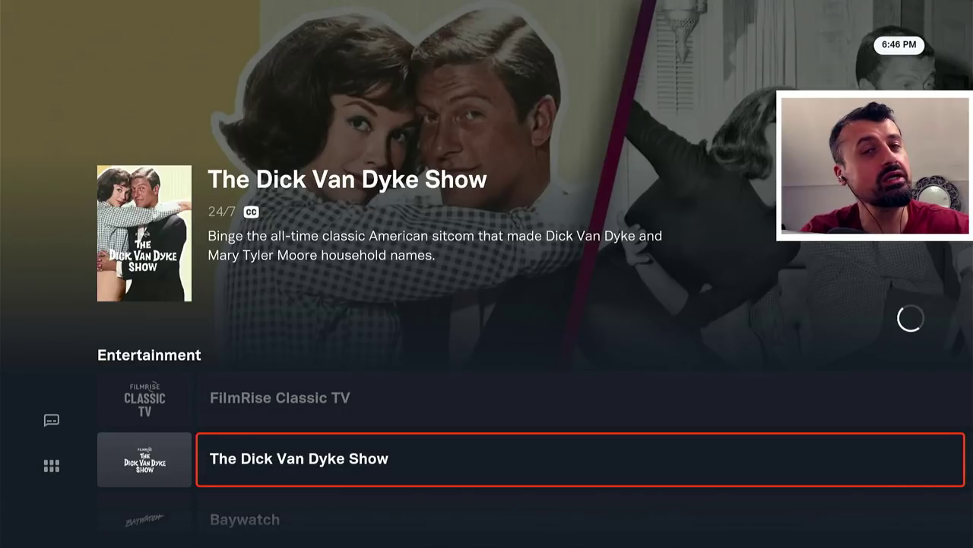
{"action": "key", "text": "Down"}
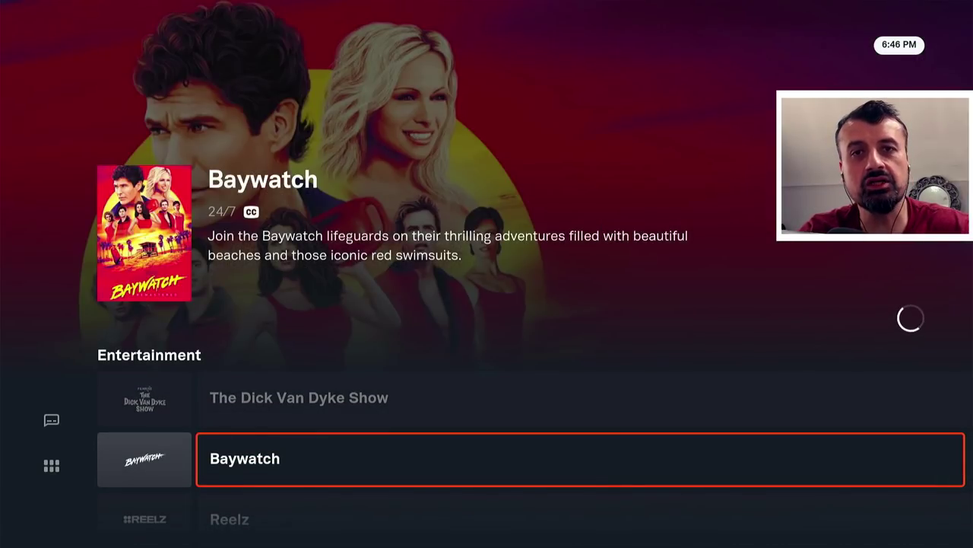
{"action": "key", "text": "Down"}
{"action": "key", "text": "Down"}
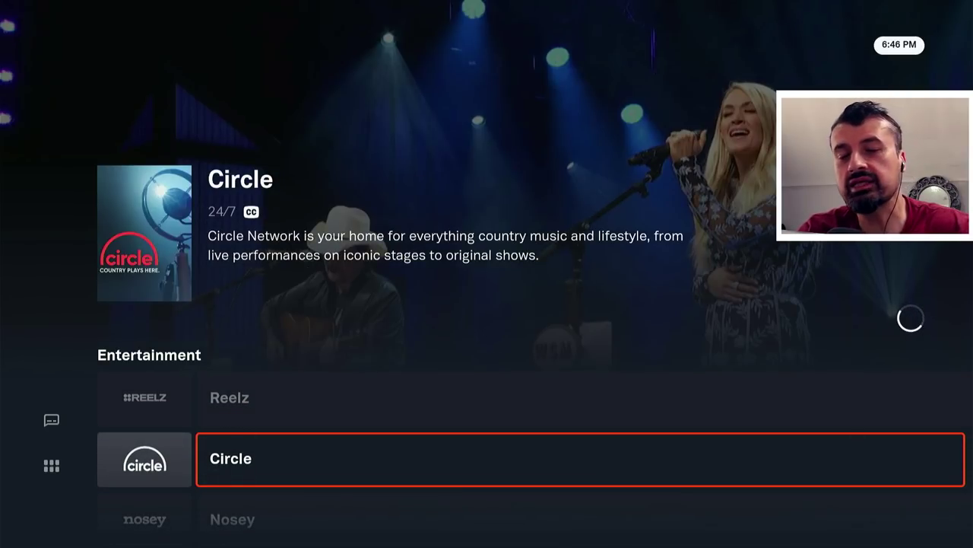
{"action": "key", "text": "Down"}
Scroll through Local News channels FOX 32, FOX 4, WFAA and FOX 5 Atlanta down to WXIA 11Alive
{"action": "key", "text": "Down"}
{"action": "key", "text": "Down"}
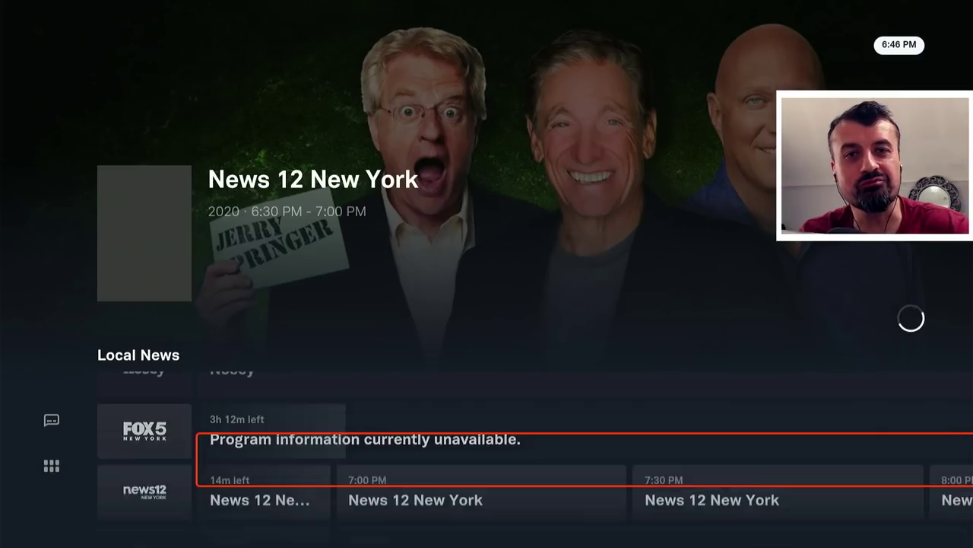
{"action": "key", "text": "Down"}
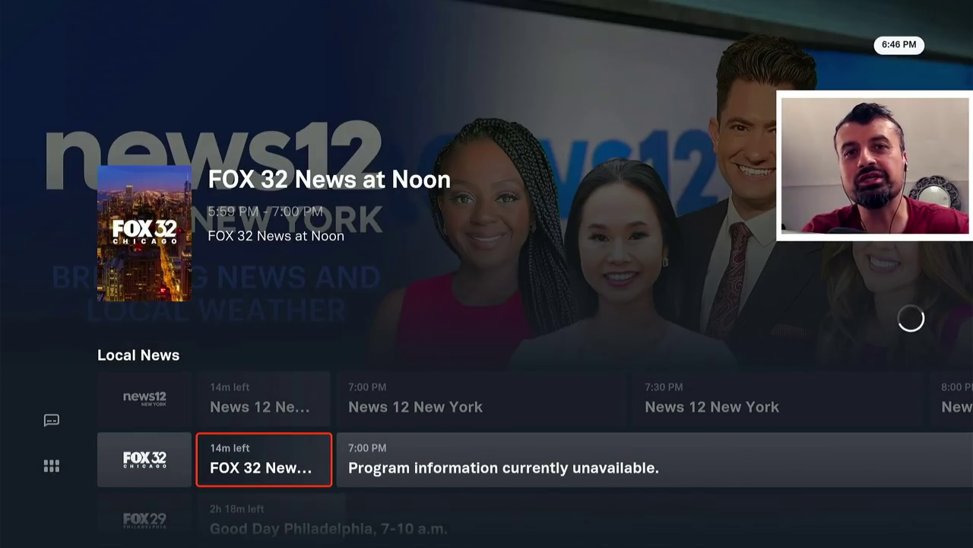
{"action": "key", "text": "Down"}
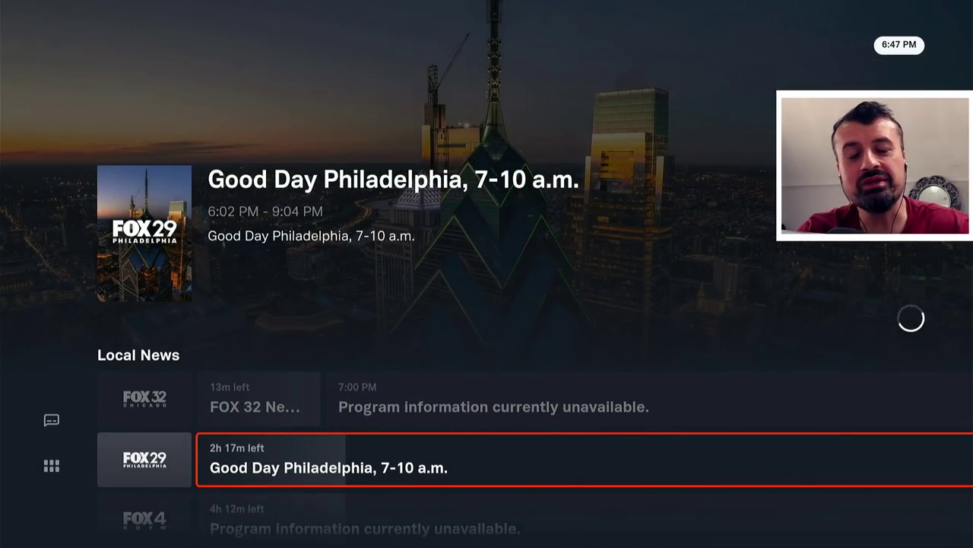
{"action": "key", "text": "Down"}
{"action": "key", "text": "Down"}
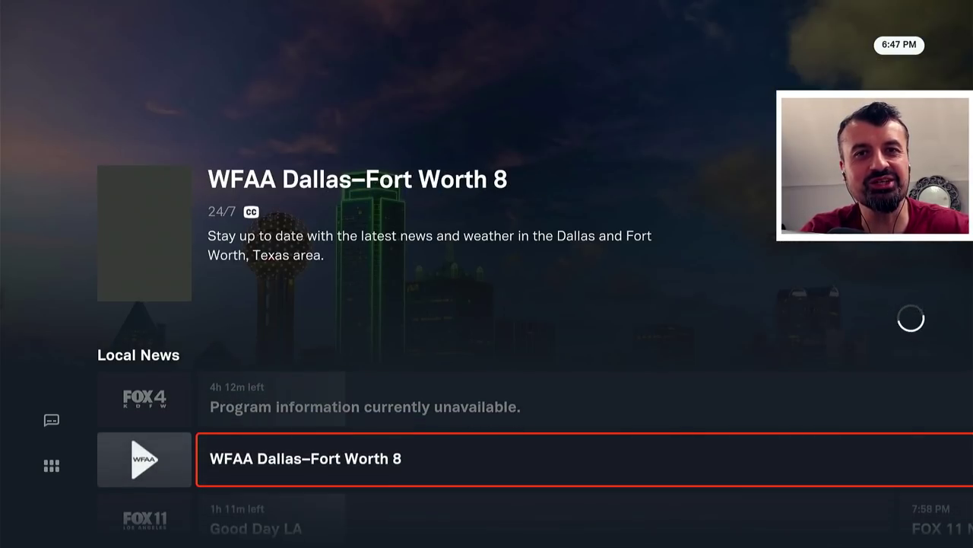
{"action": "key", "text": "Down"}
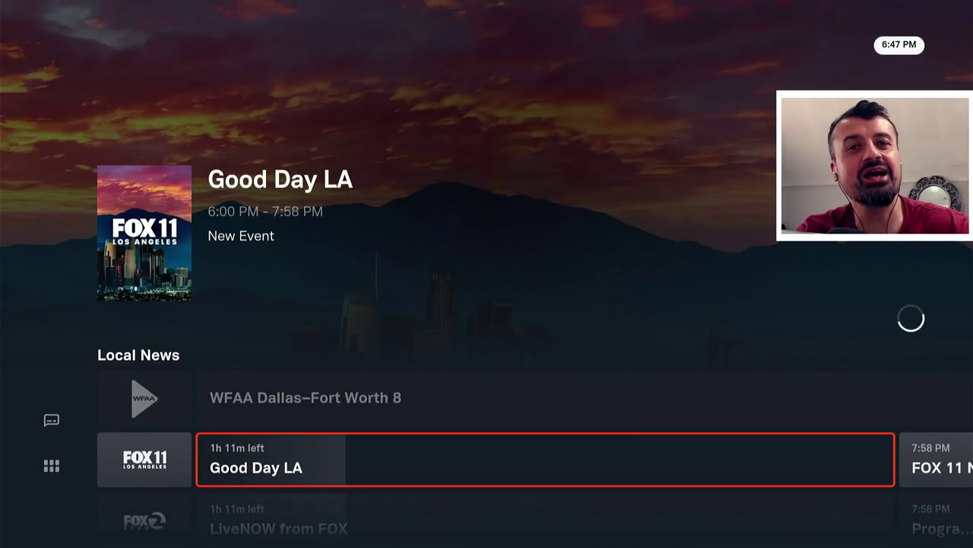
{"action": "key", "text": "Down"}
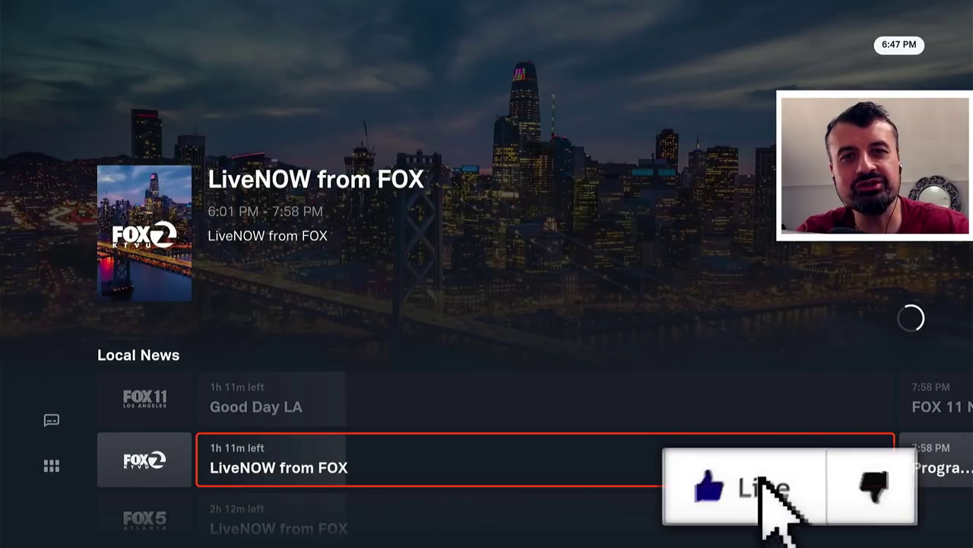
{"action": "key", "text": "Down"}
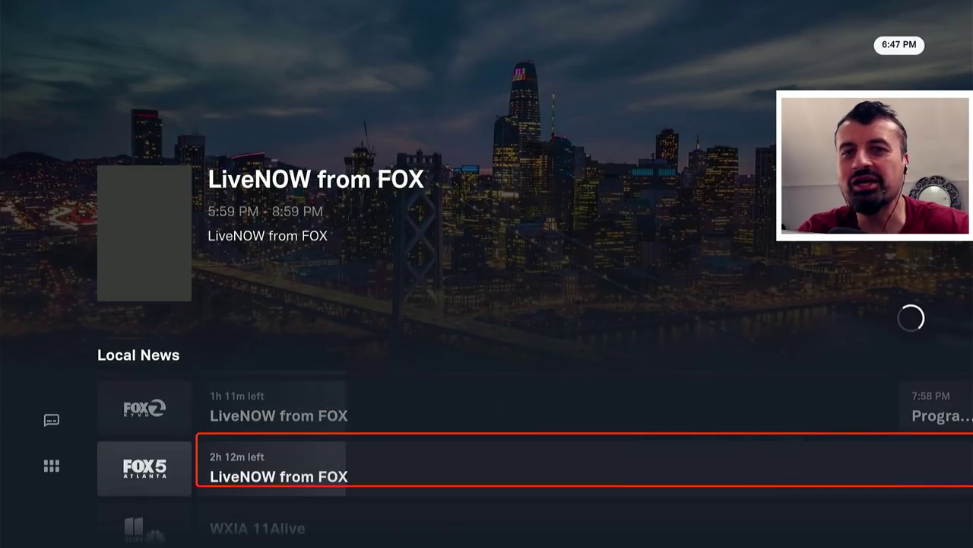
{"action": "key", "text": "Down"}
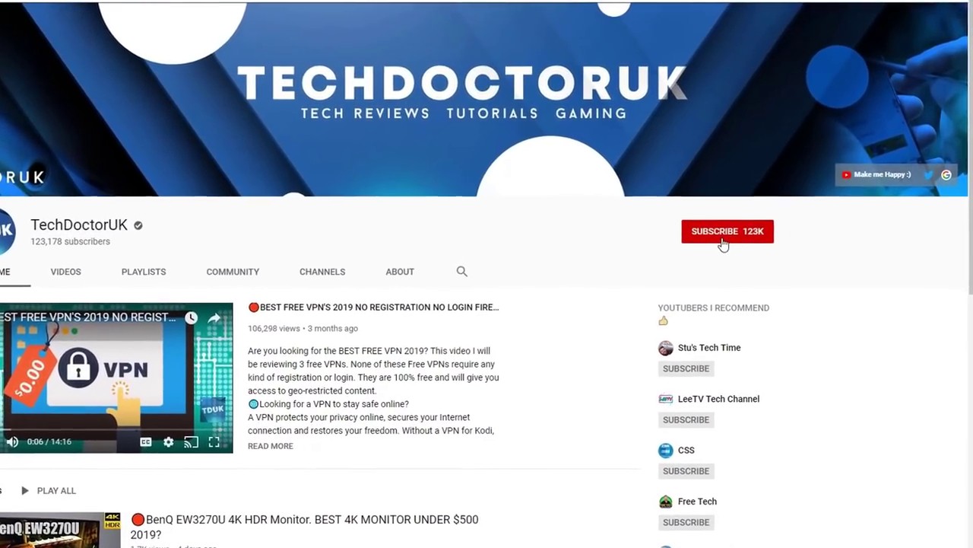
Subscribe to the TechDoctorUK channel and switch on its notification bell
{"action": "left_click", "coordinate": [737, 223]}
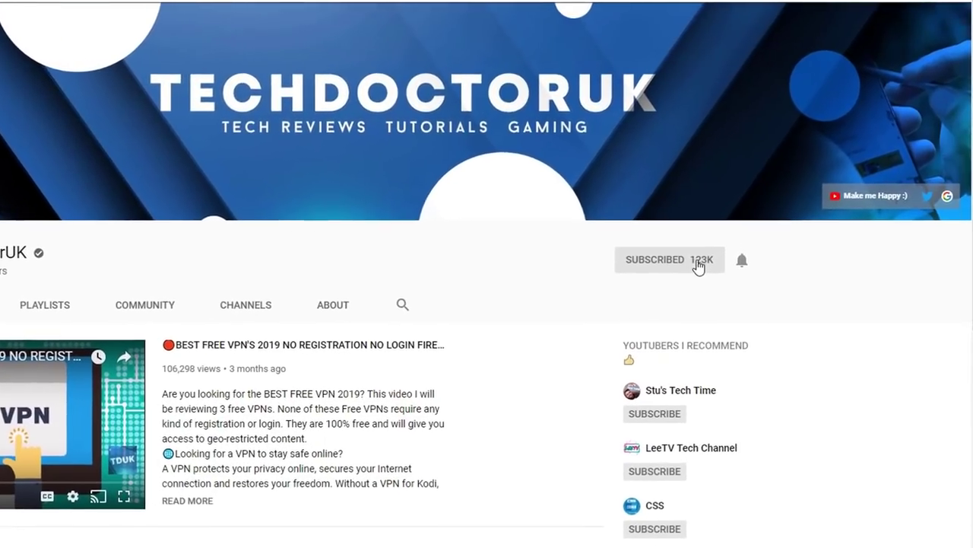
{"action": "left_click", "coordinate": [731, 273]}
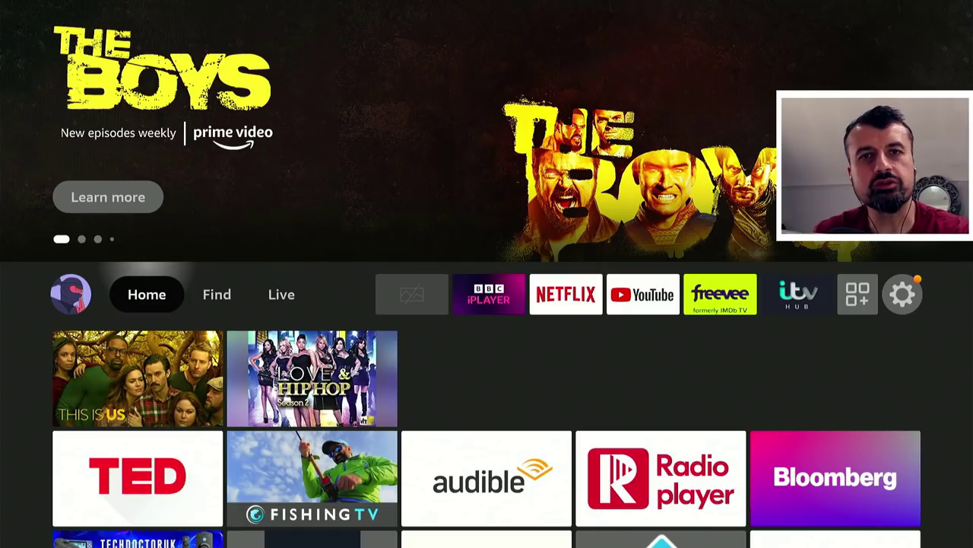
Go to Settings > My Fire TV > Developer Options > Install unknown apps to check Downloader's permission
{"action": "key", "text": "Right"}
{"action": "key", "text": "Right"}
{"action": "key", "text": "Right"}
{"action": "key", "text": "Right"}
{"action": "key", "text": "Right"}
{"action": "key", "text": "Right"}
{"action": "key", "text": "Right"}
{"action": "key", "text": "Right"}
{"action": "key", "text": "Right"}
{"action": "key", "text": "Right"}
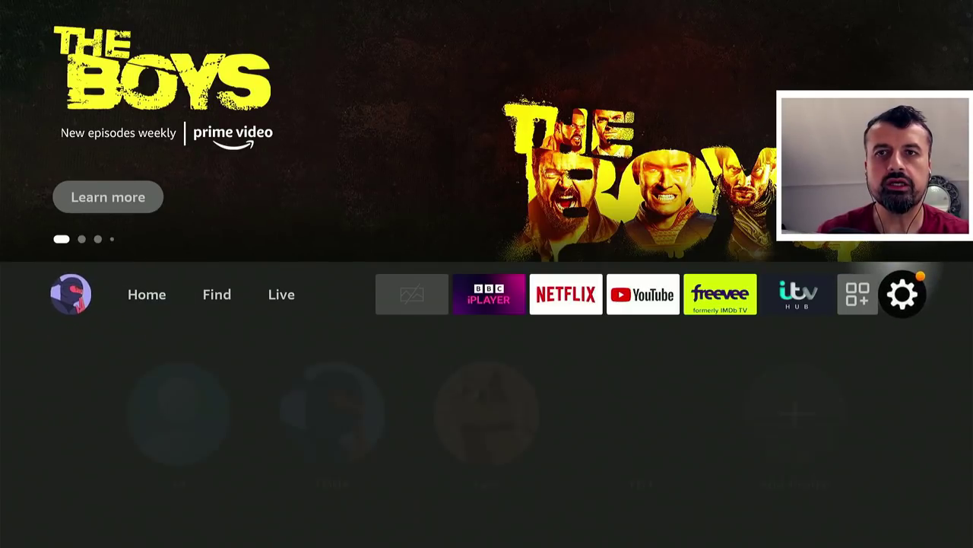
{"action": "key", "text": "Down"}
{"action": "key", "text": "Down"}
{"action": "key", "text": "Down"}
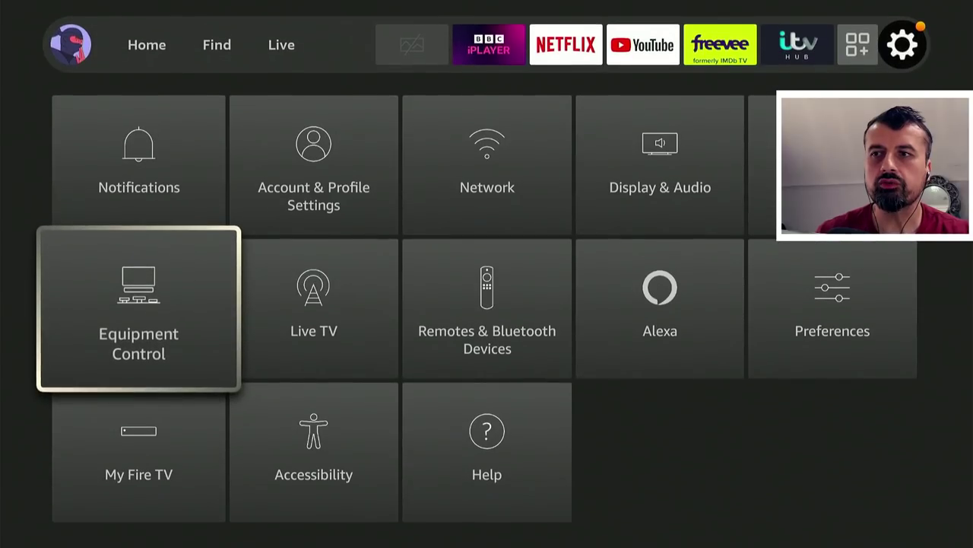
{"action": "key", "text": "Return"}
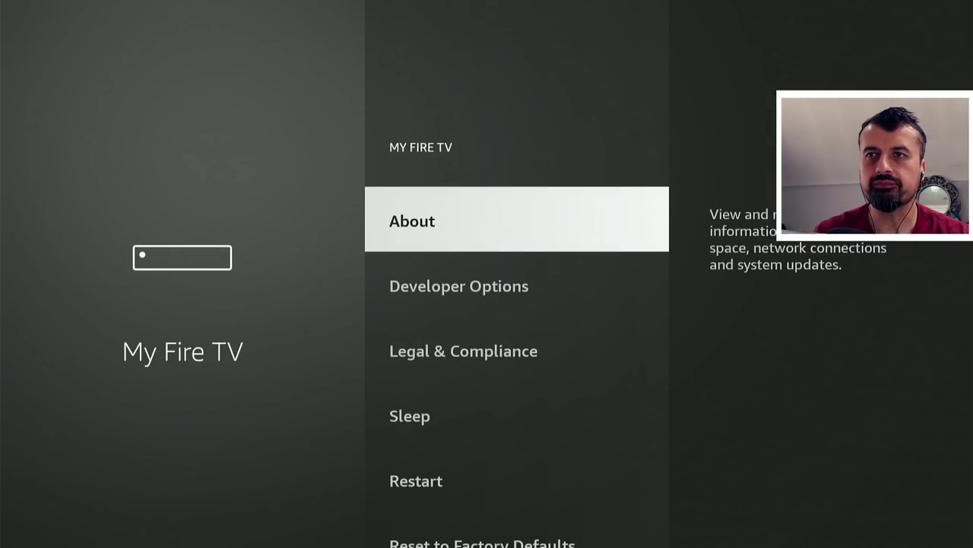
{"action": "key", "text": "Down"}
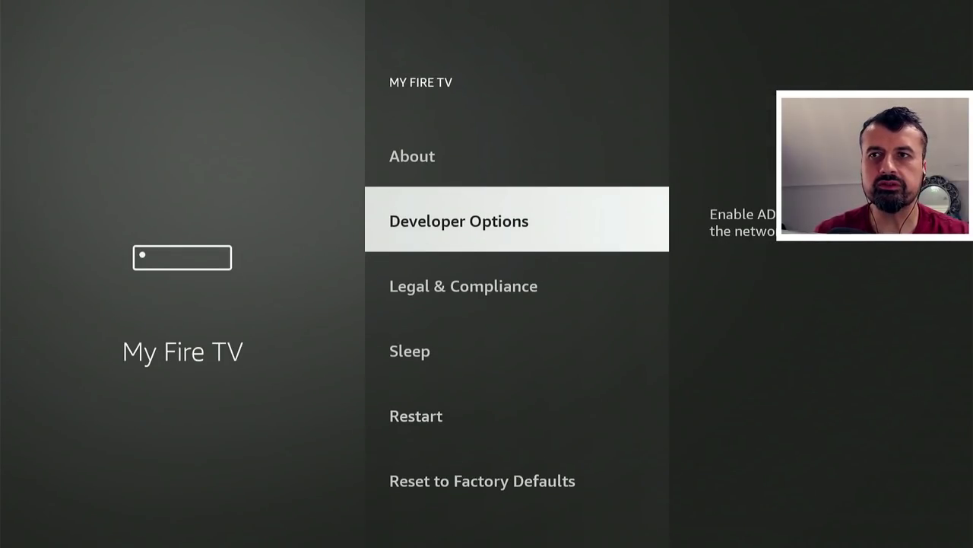
{"action": "key", "text": "Return"}
{"action": "key", "text": "Down"}
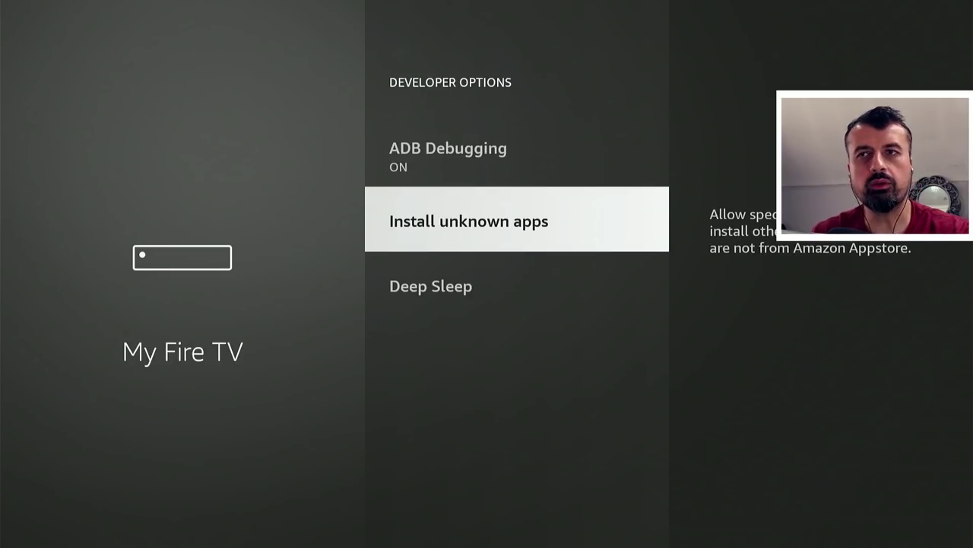
{"action": "key", "text": "Return"}
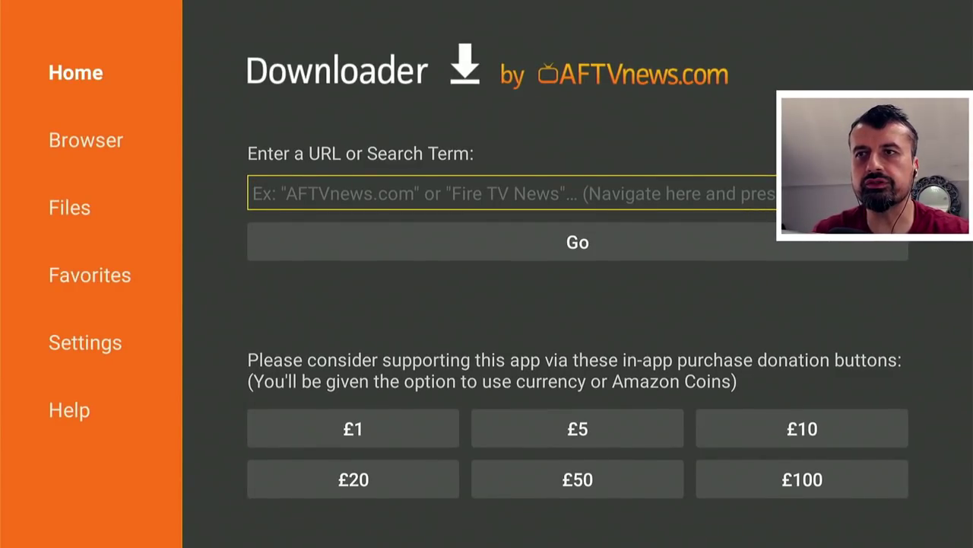
Enter code 53402 in Downloader's URL field and submit it to load techdoctoruk.com
{"action": "key", "text": "Return"}
{"action": "key", "text": "Right"}
{"action": "key", "text": "Right"}
{"action": "key", "text": "Right"}
{"action": "key", "text": "Right"}
{"action": "type", "text": "5"}
{"action": "key", "text": "Left"}
{"action": "key", "text": "Left"}
{"action": "type", "text": "3"}
{"action": "key", "text": "Right"}
{"action": "type", "text": "4"}
{"action": "key", "text": "Left"}
{"action": "key", "text": "Left"}
{"action": "key", "text": "Left"}
{"action": "key", "text": "Left"}
{"action": "type", "text": "0"}
{"action": "key", "text": "Right"}
{"action": "key", "text": "Right"}
{"action": "type", "text": "2"}
{"action": "key", "text": "Down"}
{"action": "key", "text": "Down"}
{"action": "key", "text": "Down"}
{"action": "key", "text": "Down"}
{"action": "key", "text": "Down"}
{"action": "key", "text": "Right"}
{"action": "key", "text": "Return"}
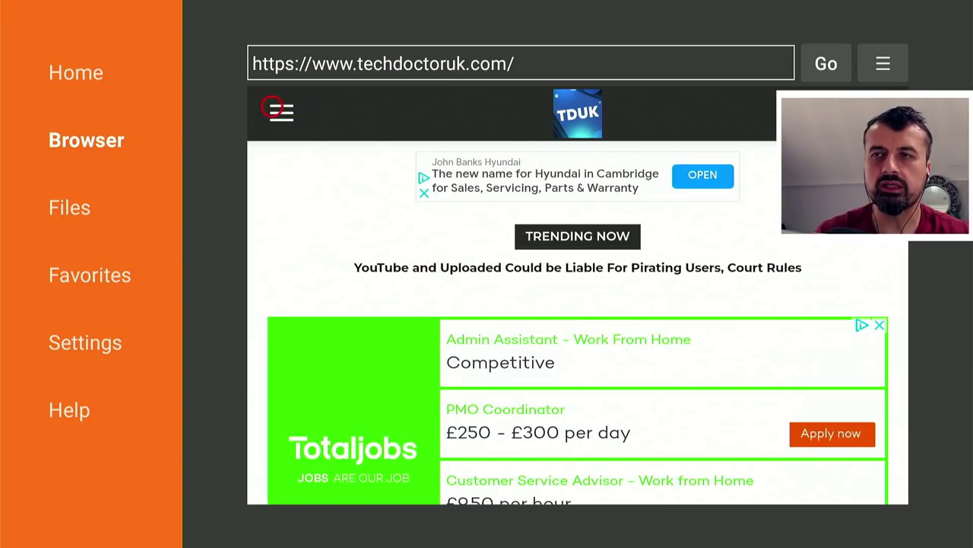
Open the techdoctoruk site's navigation menu to reach the Tubi TV June 2022 Update article
{"action": "left_click", "coordinate": [273, 108]}
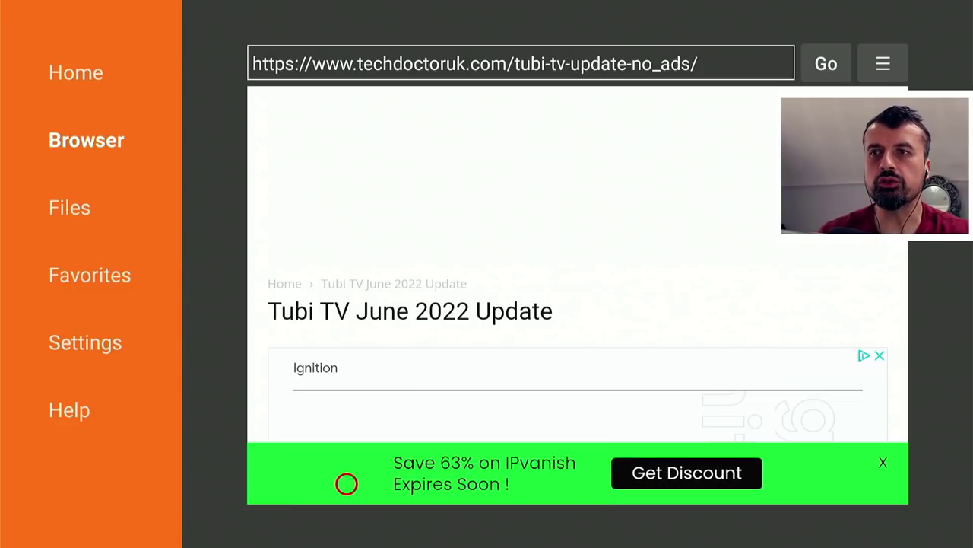
Scroll the Tubi article down to Software Needed and open the Tubi TV June 2022 download page
{"action": "scroll", "coordinate": [346, 484], "scroll_direction": "down", "scroll_amount": 5}
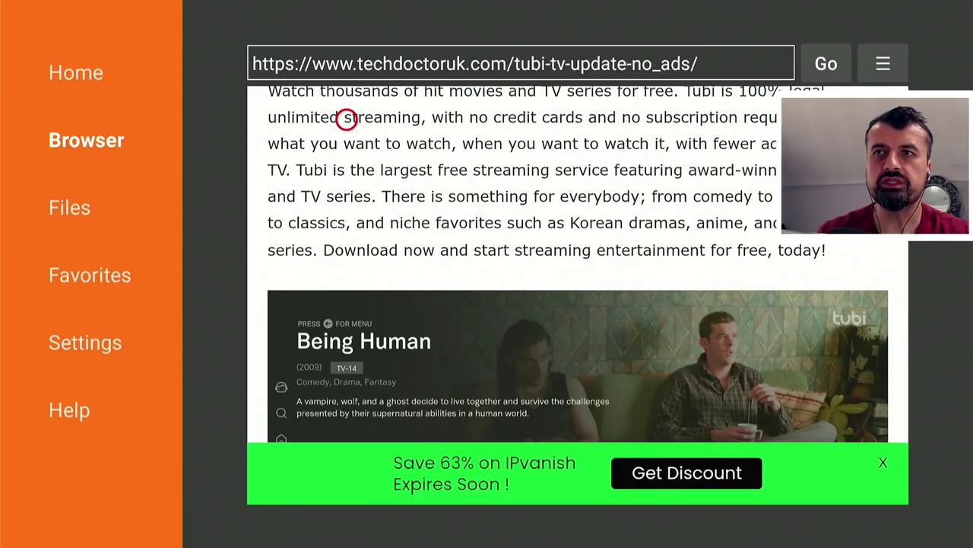
{"action": "scroll", "coordinate": [346, 106], "scroll_direction": "up", "scroll_amount": 3}
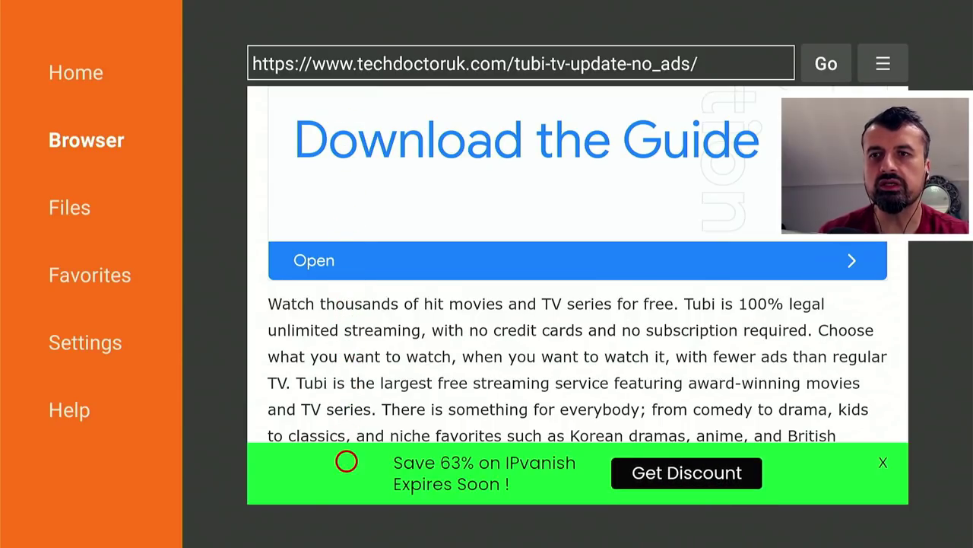
{"action": "scroll", "coordinate": [346, 479], "scroll_direction": "down", "scroll_amount": 2}
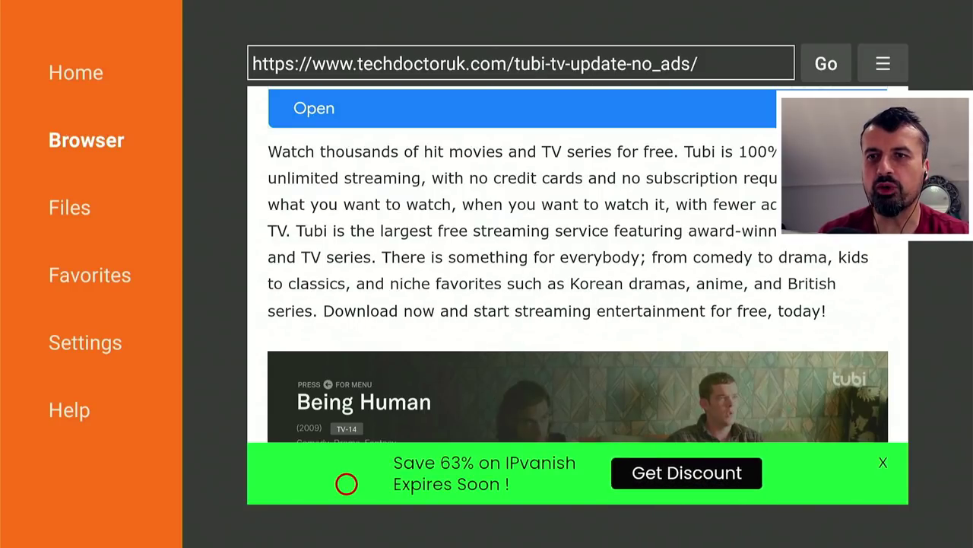
{"action": "scroll", "coordinate": [346, 484], "scroll_direction": "down", "scroll_amount": 1}
{"action": "scroll", "coordinate": [346, 484], "scroll_direction": "down", "scroll_amount": 10}
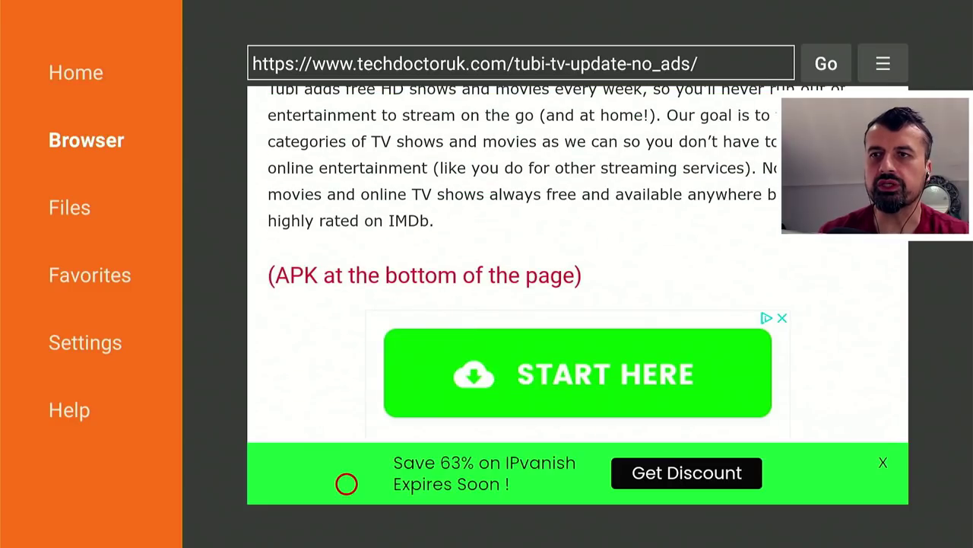
{"action": "scroll", "coordinate": [346, 483], "scroll_direction": "down", "scroll_amount": 10}
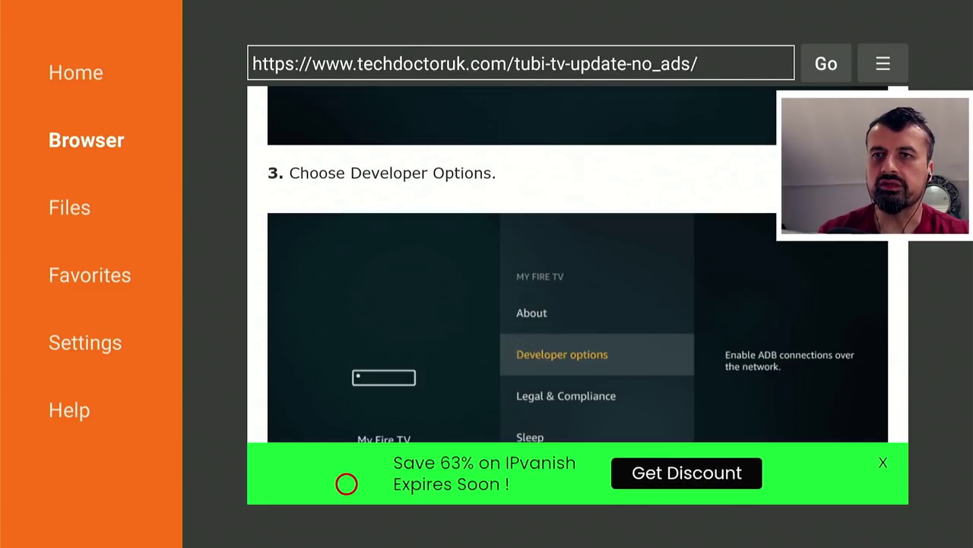
{"action": "scroll", "coordinate": [346, 484], "scroll_direction": "down", "scroll_amount": 10}
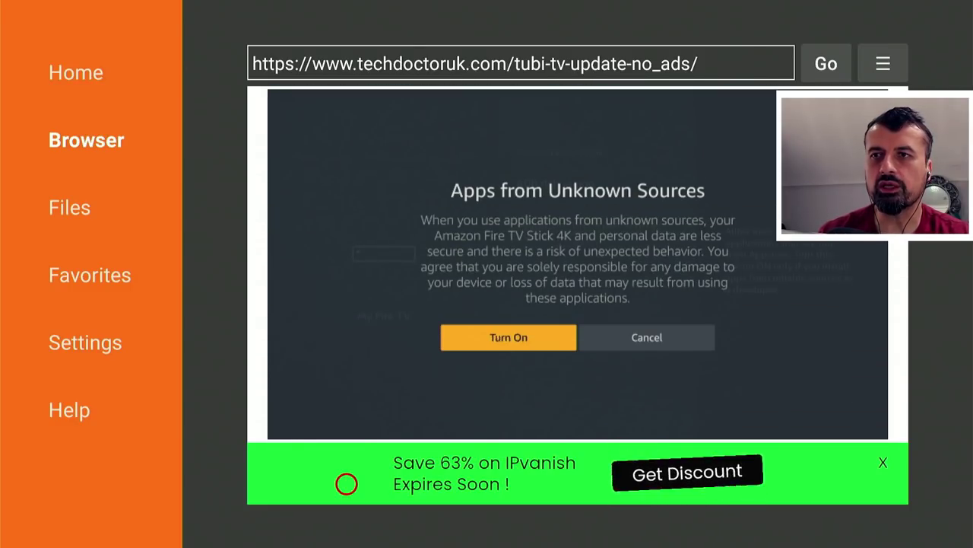
{"action": "scroll", "coordinate": [346, 483], "scroll_direction": "down", "scroll_amount": 10}
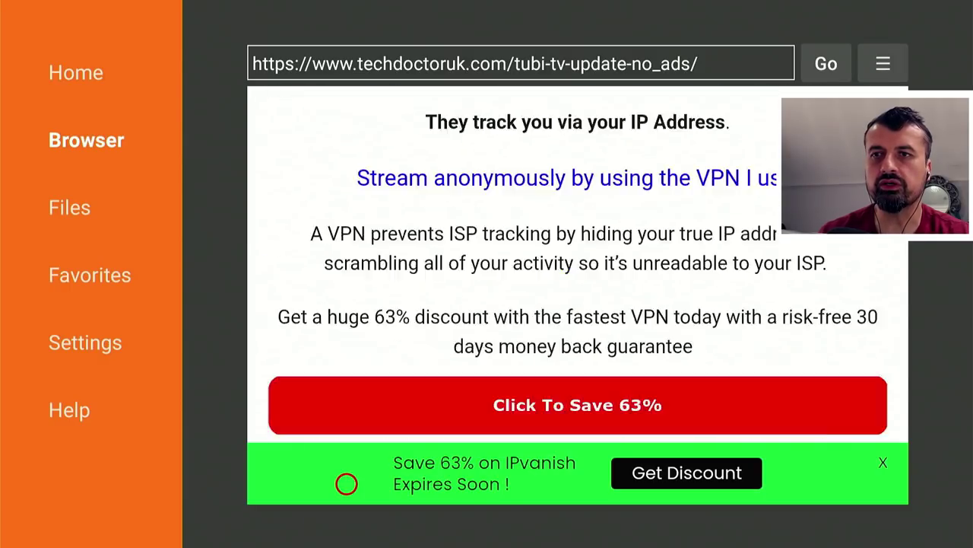
{"action": "scroll", "coordinate": [346, 484], "scroll_direction": "down", "scroll_amount": 5}
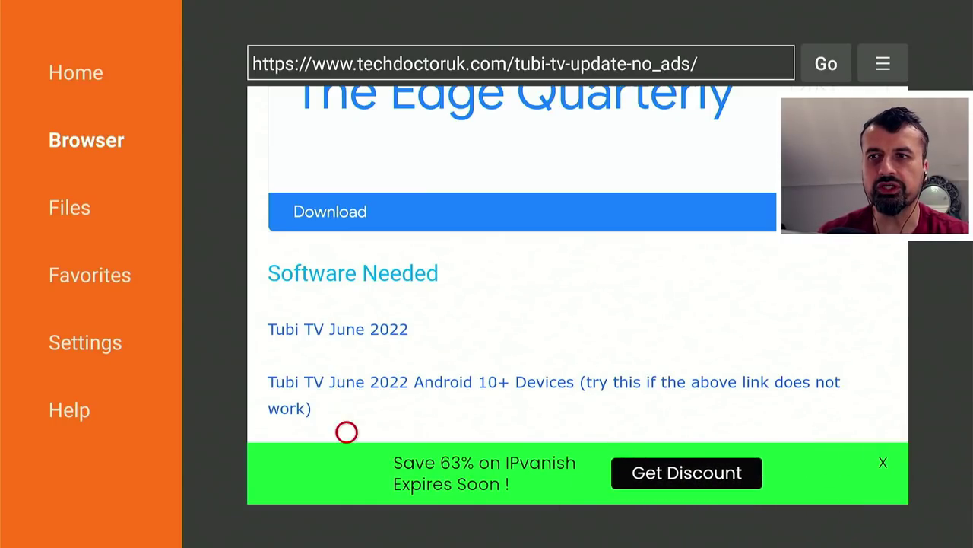
{"action": "scroll", "coordinate": [346, 479], "scroll_direction": "down", "scroll_amount": 2}
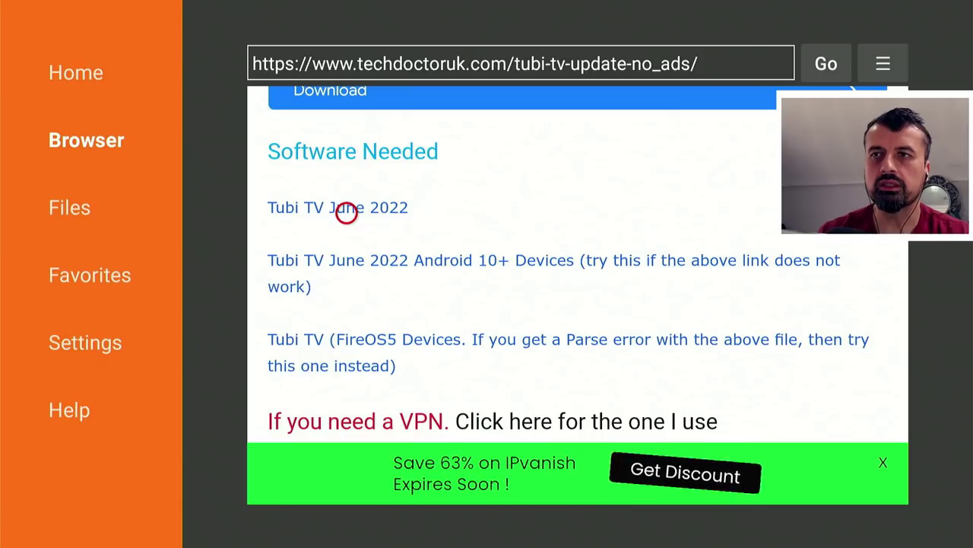
{"action": "left_click", "coordinate": [346, 208]}
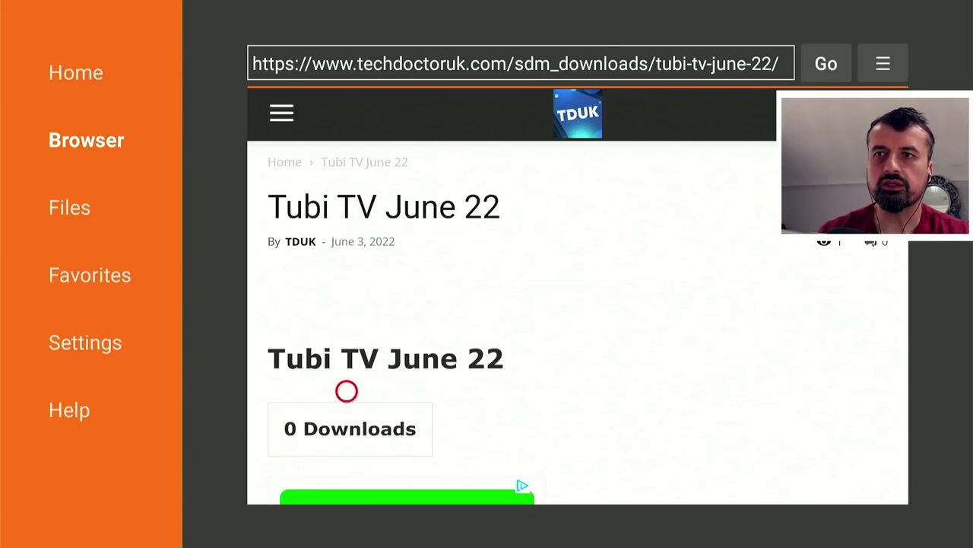
Scroll down the download page and start downloading the Tubi TV June 2022 APK
{"action": "scroll", "coordinate": [345, 482], "scroll_direction": "down", "scroll_amount": 10}
{"action": "left_click", "coordinate": [347, 237]}
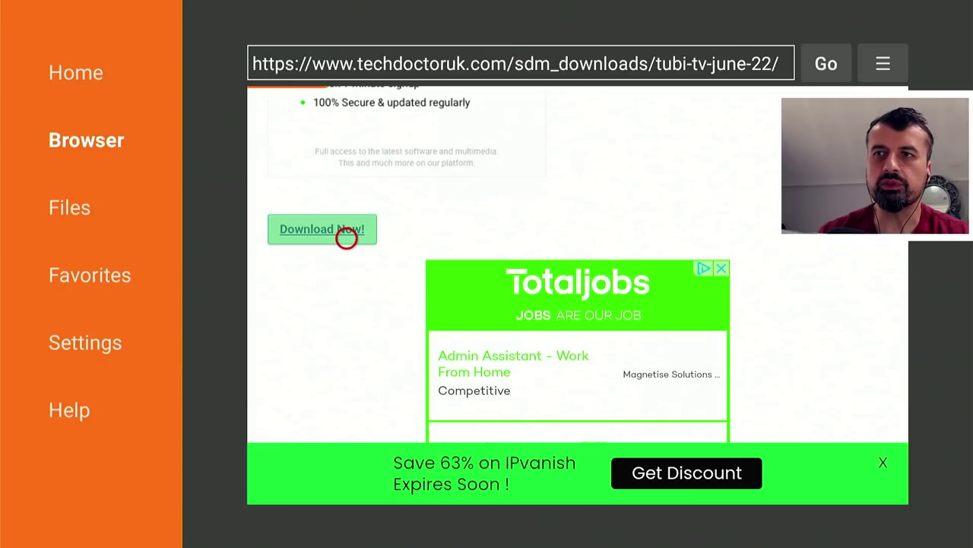
{"action": "left_click", "coordinate": [346, 238]}
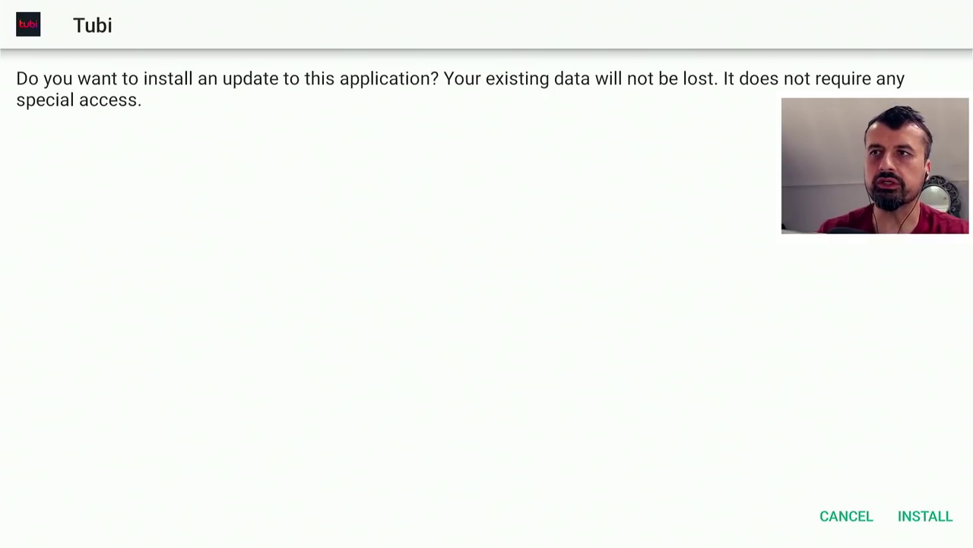
Confirm installing the Tubi update from the installer prompt
{"action": "key", "text": "Down"}
{"action": "key", "text": "Right"}
{"action": "key", "text": "Return"}
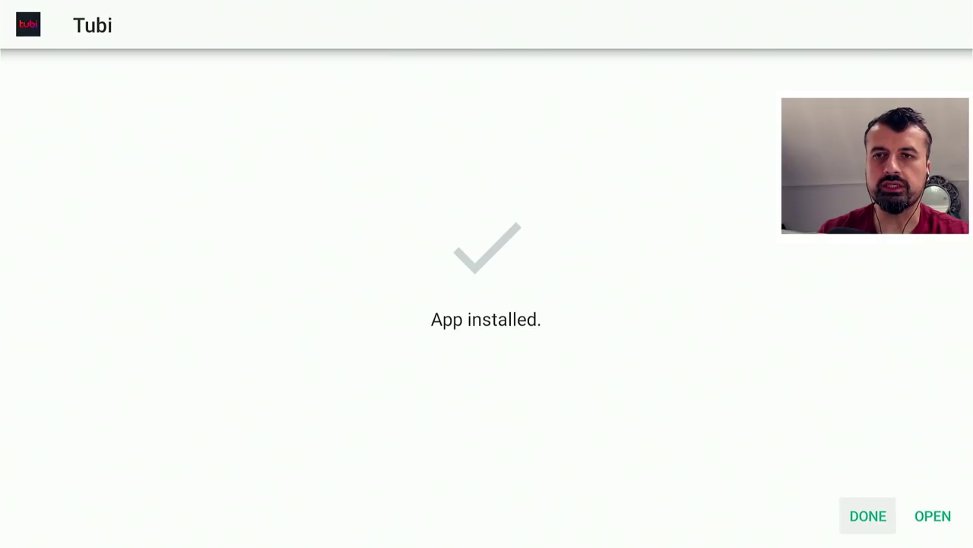
Close the installer and delete the downloaded Tubi APK file, confirming the deletion
{"action": "key", "text": "Return"}
{"action": "key", "text": "Right"}
{"action": "key", "text": "Return"}
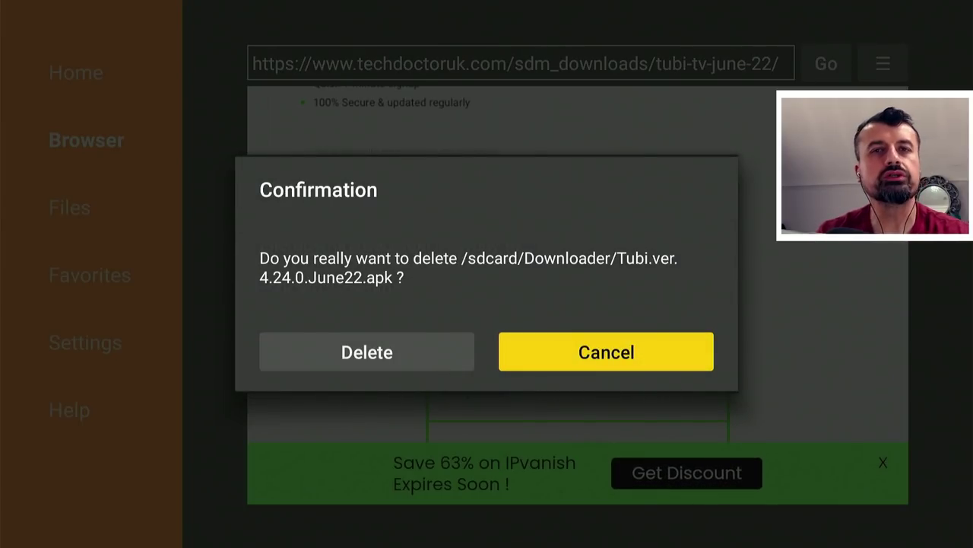
{"action": "key", "text": "Left"}
{"action": "key", "text": "Return"}
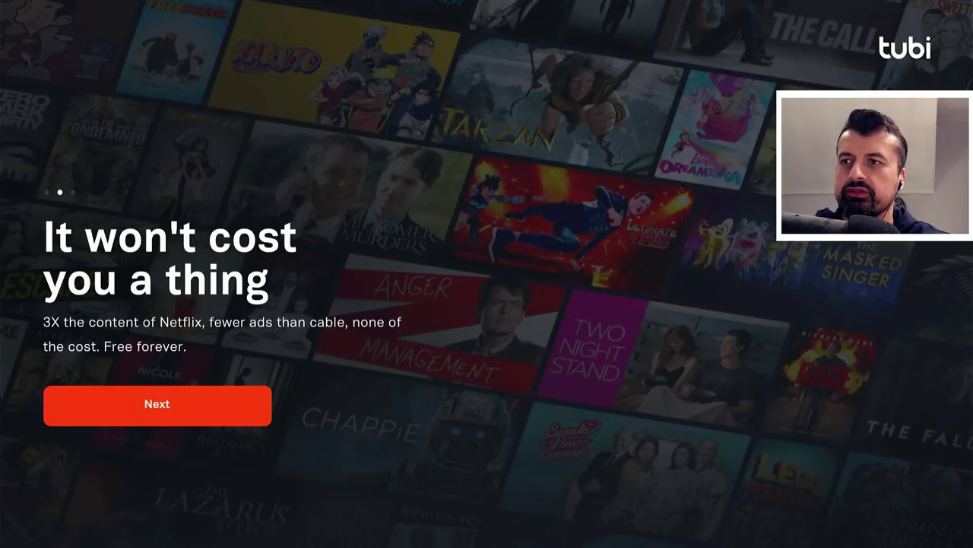
Skip Tubi's welcome slides and continue as a guest without registering
{"action": "key", "text": "Return"}
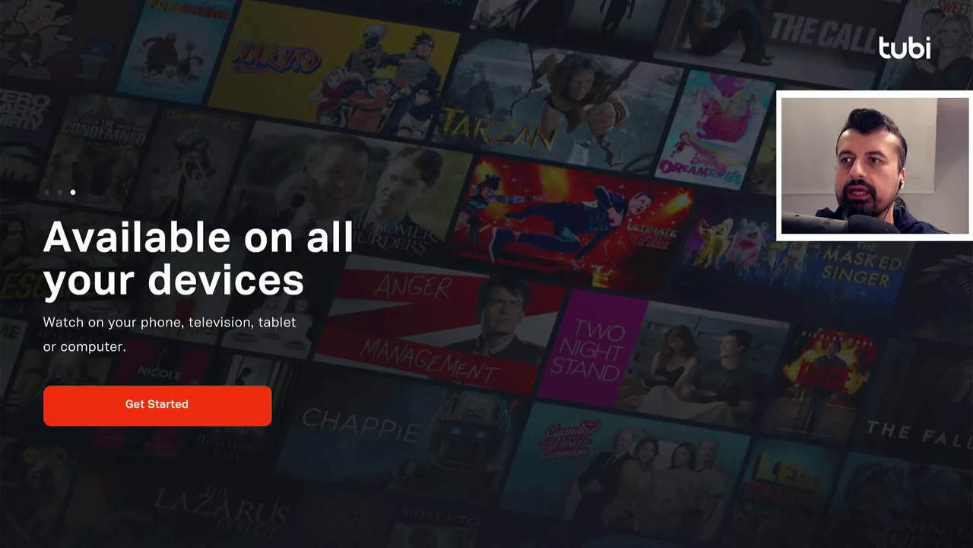
{"action": "key", "text": "Return"}
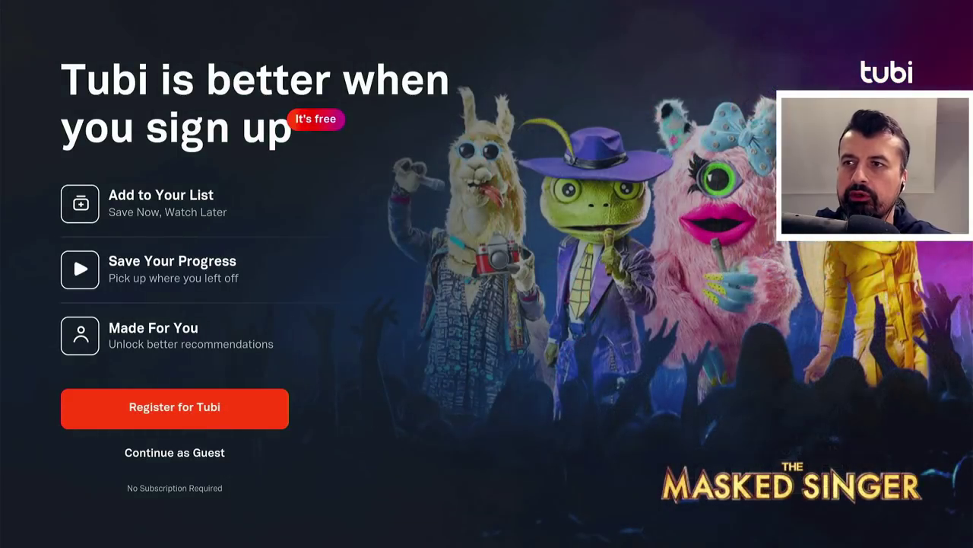
{"action": "key", "text": "Down"}
{"action": "key", "text": "Return"}
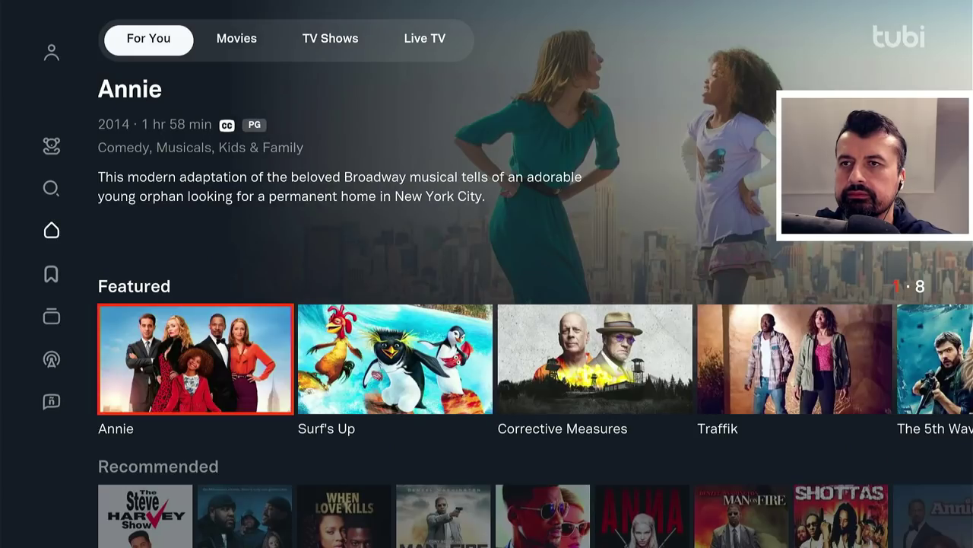
Look over the Recommended and Featured rows on the Tubi home page, then open the sidebar menu
{"action": "key", "text": "Down"}
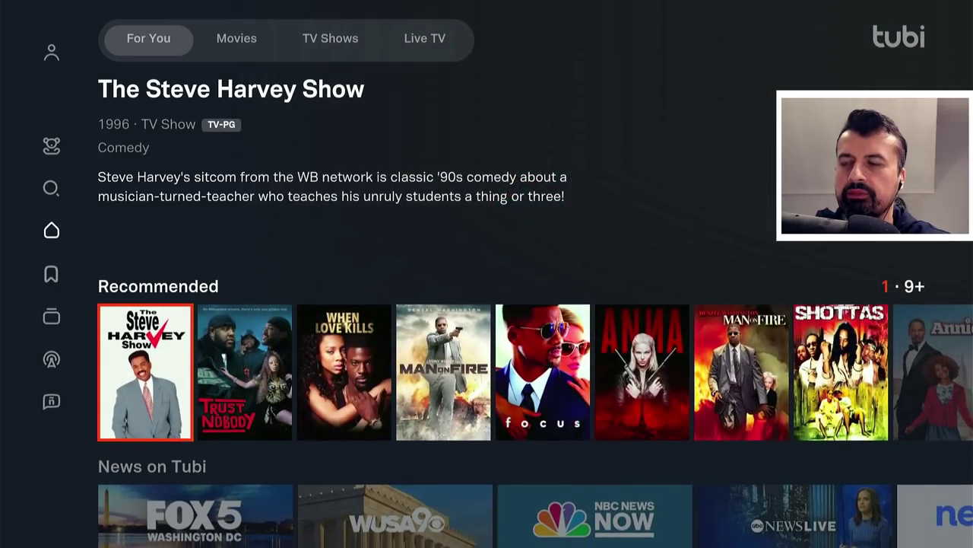
{"action": "key", "text": "Up"}
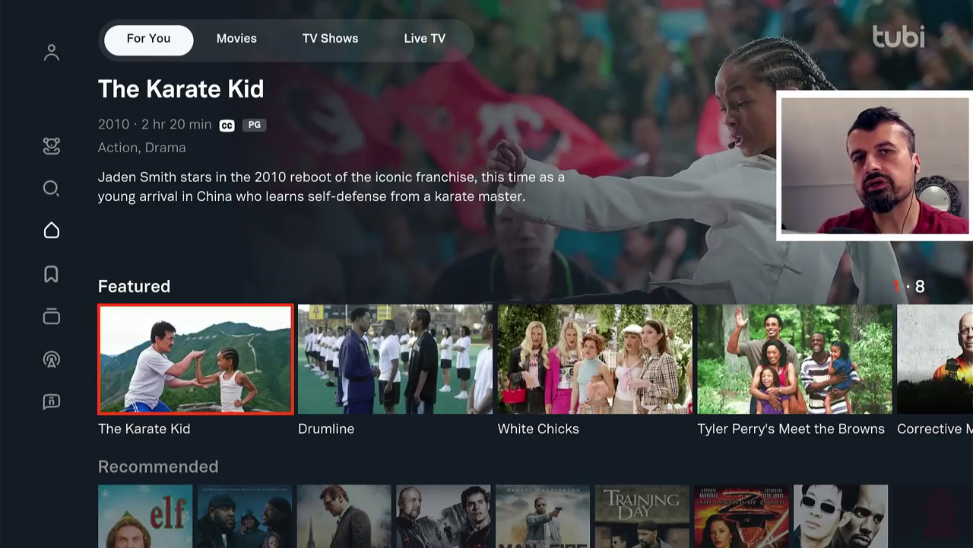
{"action": "key", "text": "Left"}
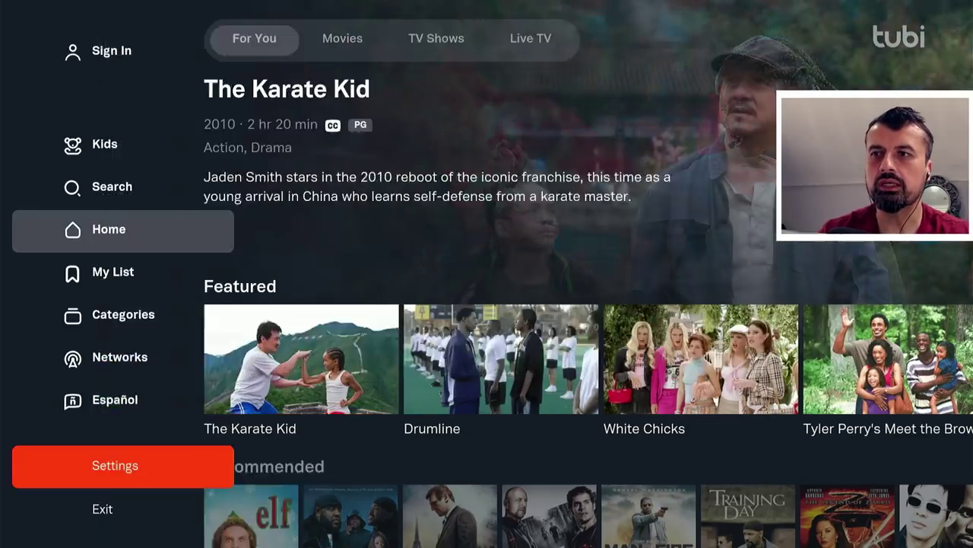
{"action": "key", "text": "Down"}
{"action": "key", "text": "Up"}
{"action": "key", "text": "Return"}
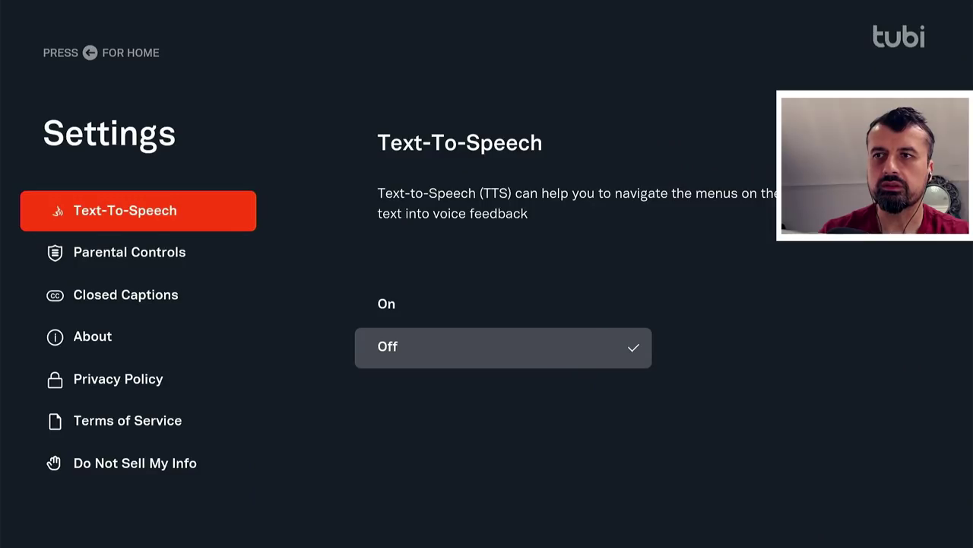
{"action": "key", "text": "Down"}
{"action": "key", "text": "Down"}
{"action": "key", "text": "Down"}
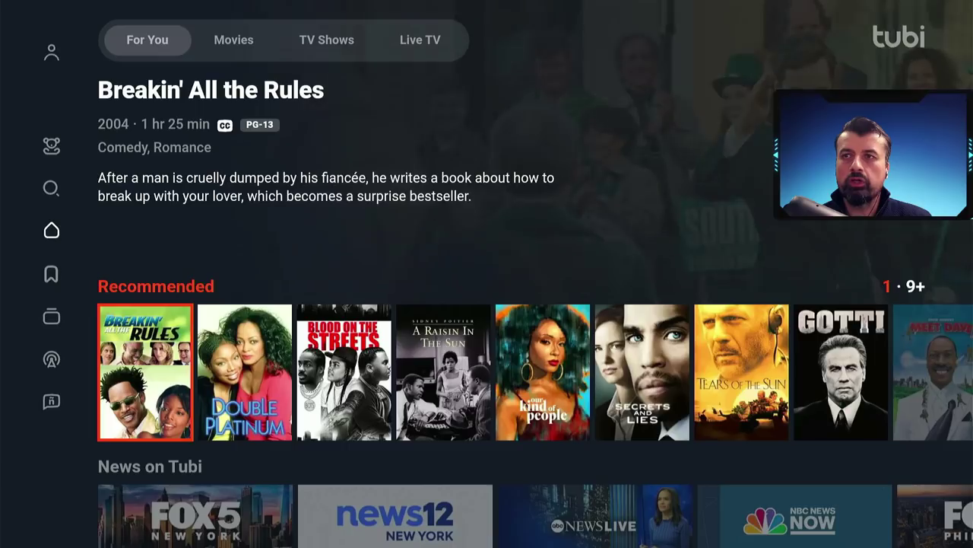
{"action": "key", "text": "Down"}
{"action": "key", "text": "Down"}
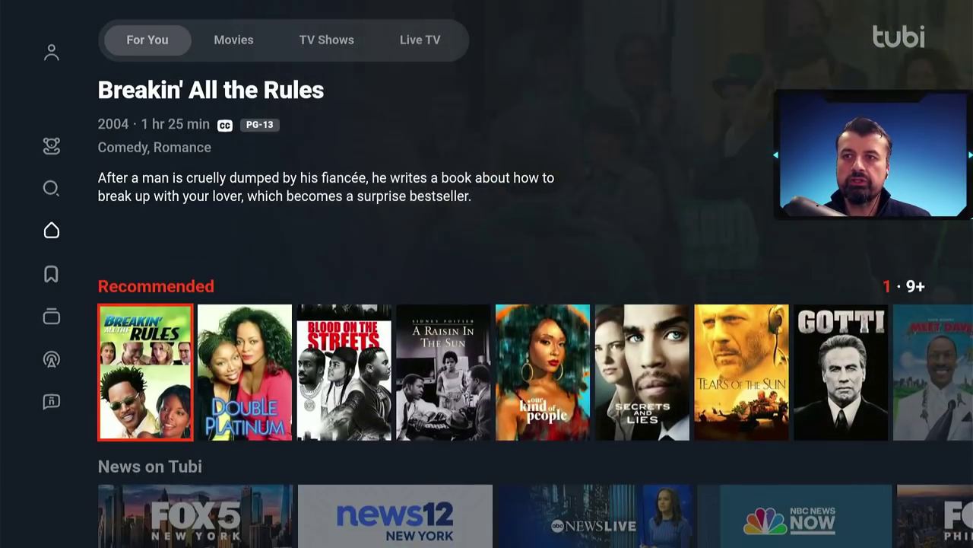
{"action": "key", "text": "Down"}
{"action": "key", "text": "Down"}
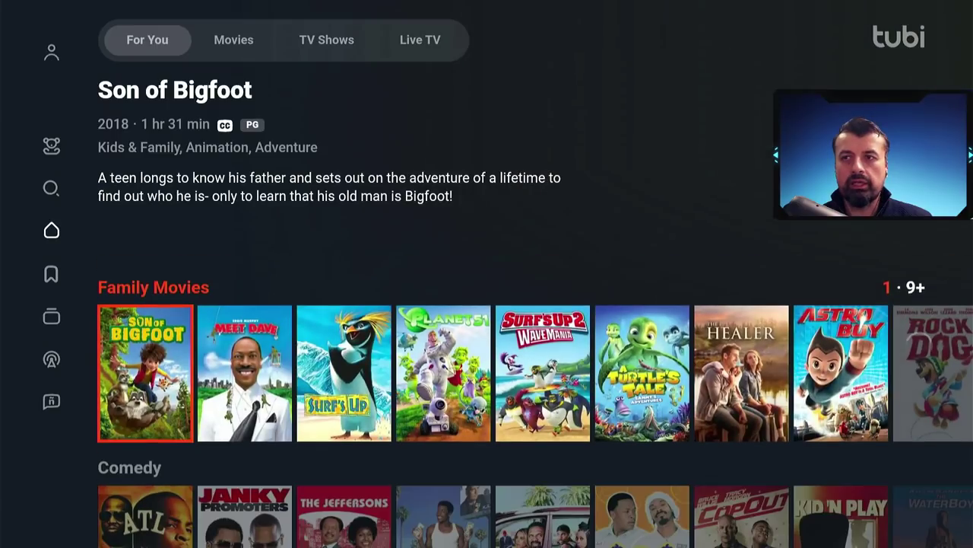
{"action": "key", "text": "Down"}
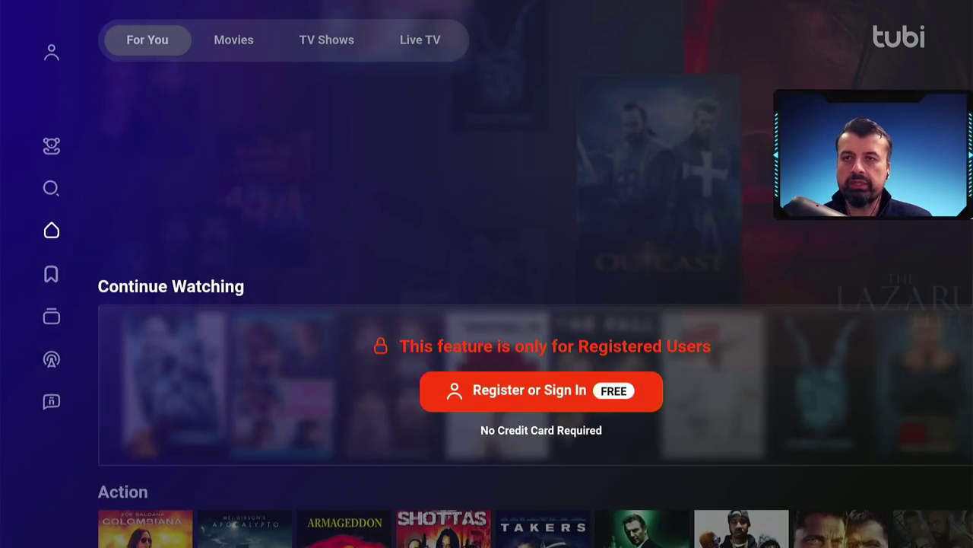
{"action": "key", "text": "Down"}
{"action": "key", "text": "Down"}
{"action": "key", "text": "Down"}
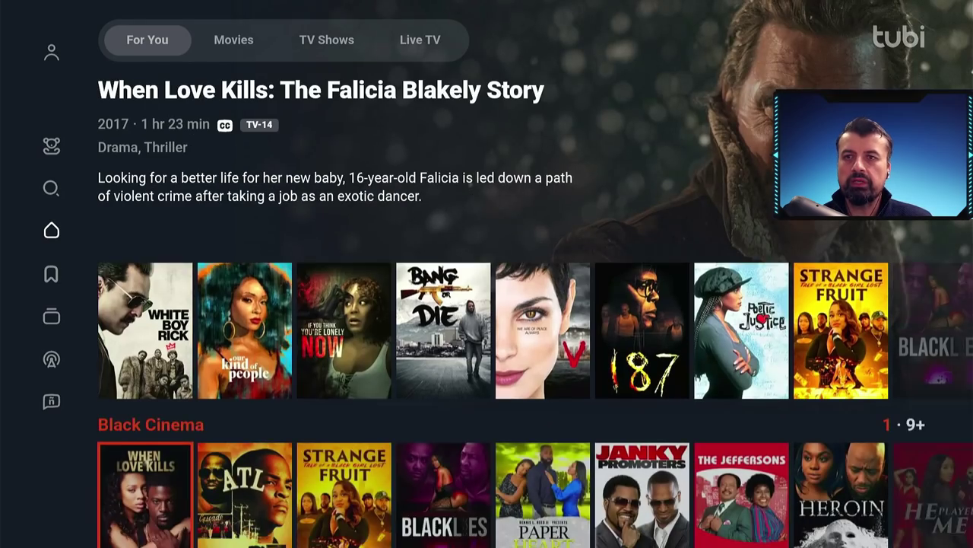
{"action": "key", "text": "Down"}
{"action": "key", "text": "Down"}
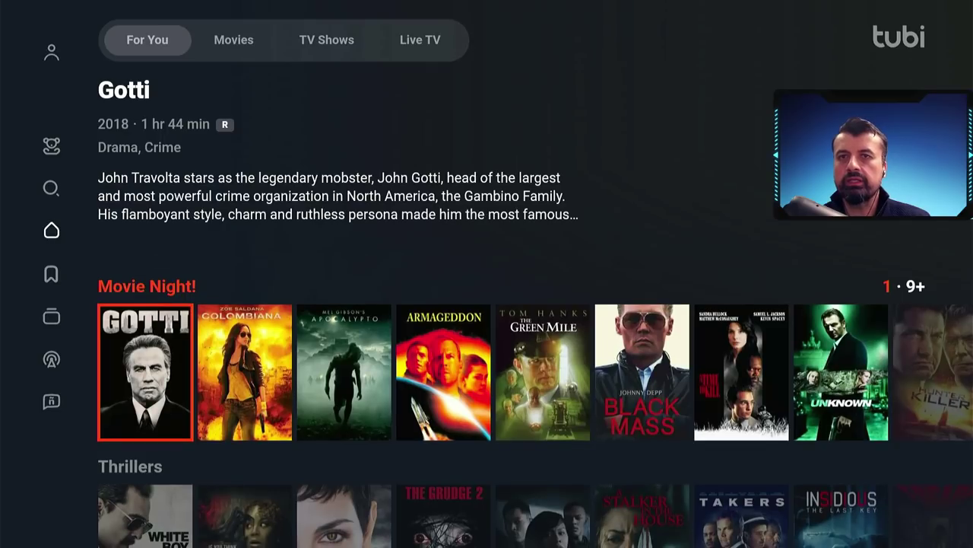
{"action": "key", "text": "Left"}
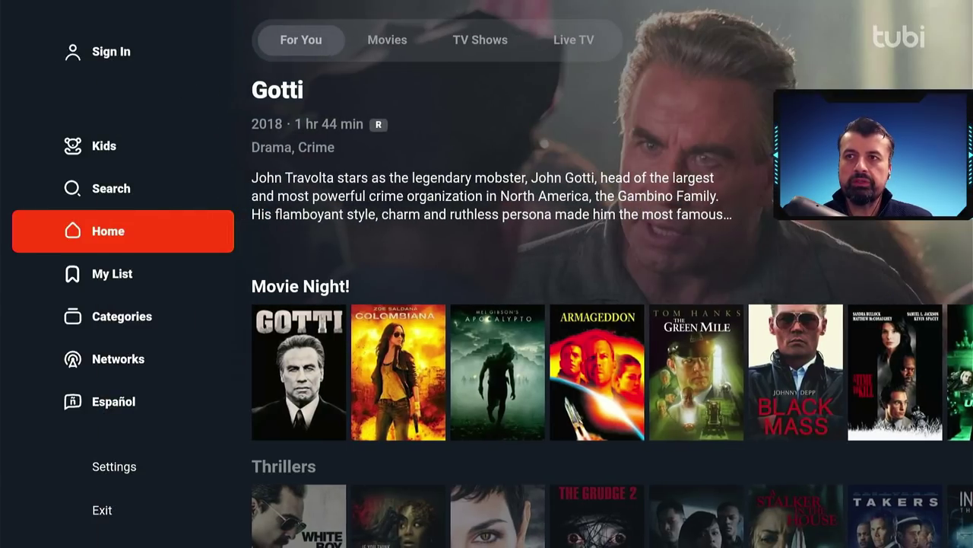
{"action": "key", "text": "Down"}
{"action": "key", "text": "Down"}
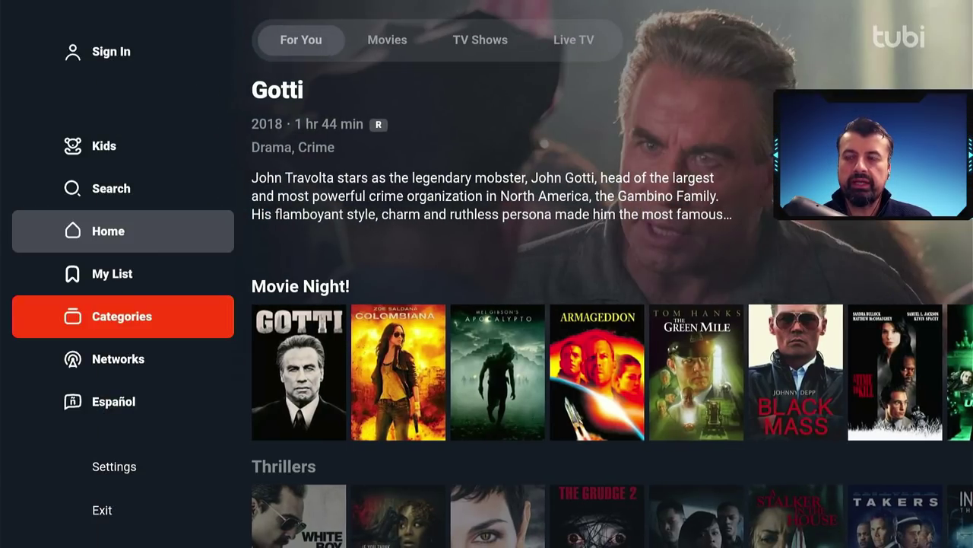
Open the Family Comedy category from Tubi's Categories grid
{"action": "key", "text": "Return"}
{"action": "key", "text": "Right"}
{"action": "key", "text": "Right"}
{"action": "key", "text": "Down"}
{"action": "key", "text": "Down"}
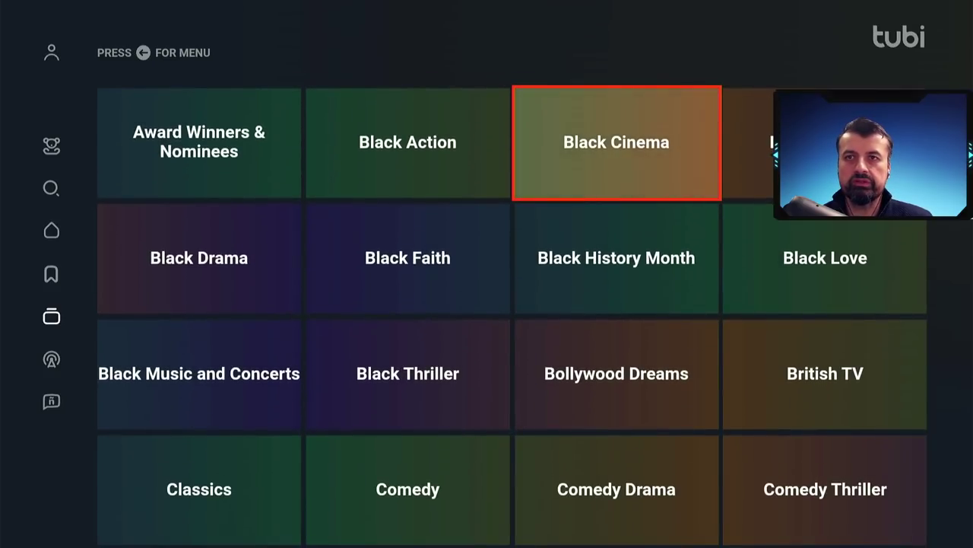
{"action": "key", "text": "Down"}
{"action": "key", "text": "Down"}
{"action": "key", "text": "Down"}
{"action": "key", "text": "Left"}
{"action": "key", "text": "Left"}
{"action": "key", "text": "Down"}
{"action": "key", "text": "Down"}
{"action": "key", "text": "Down"}
{"action": "key", "text": "Down"}
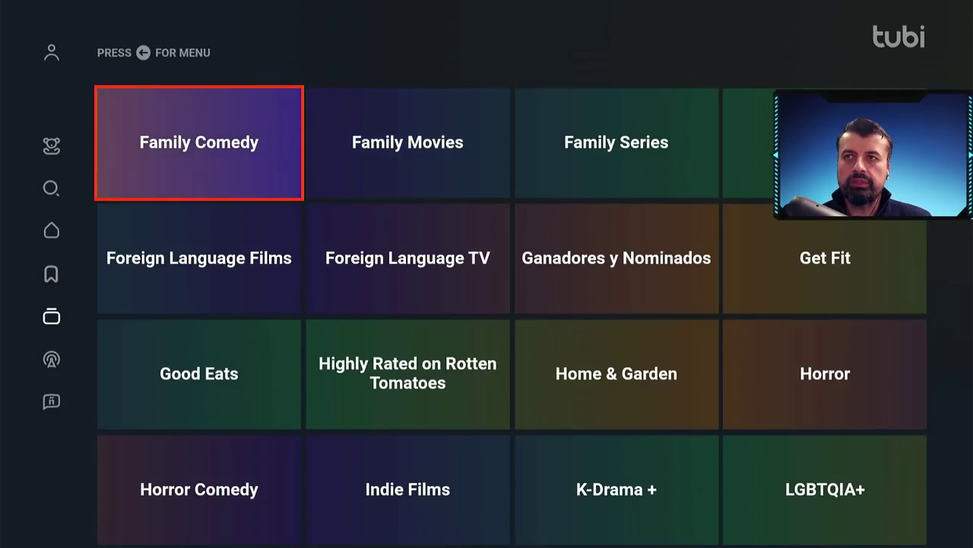
{"action": "key", "text": "Return"}
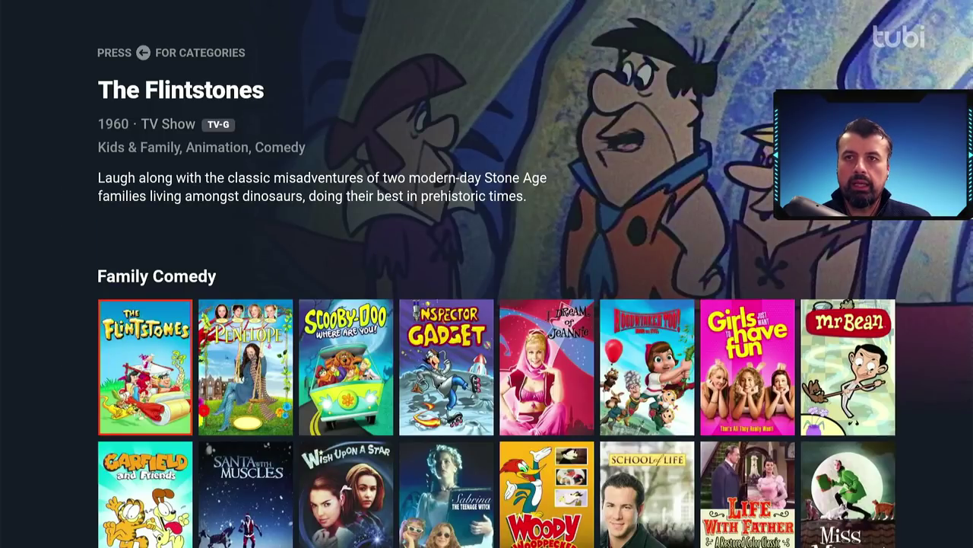
Open The Flintstones' details page from the Family Comedy titles
{"action": "key", "text": "Down"}
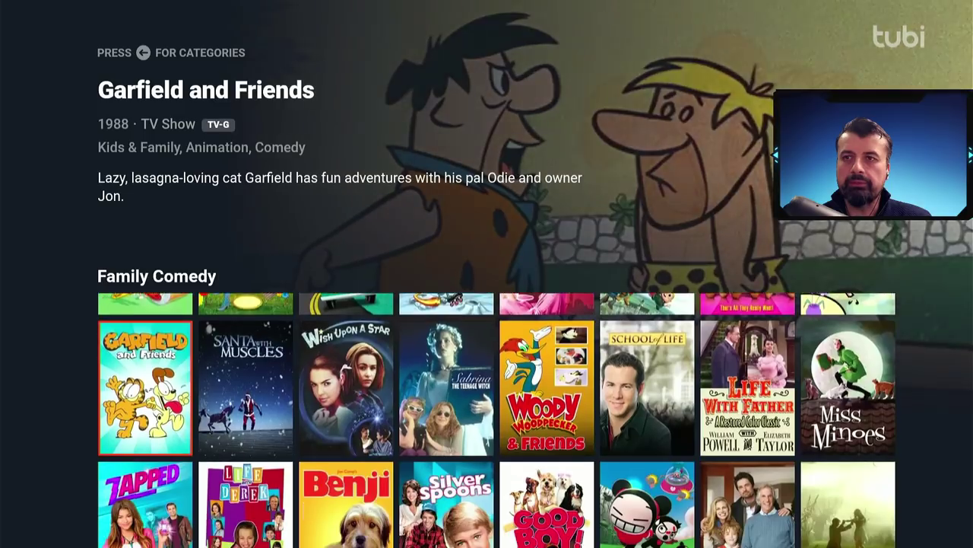
{"action": "key", "text": "Up"}
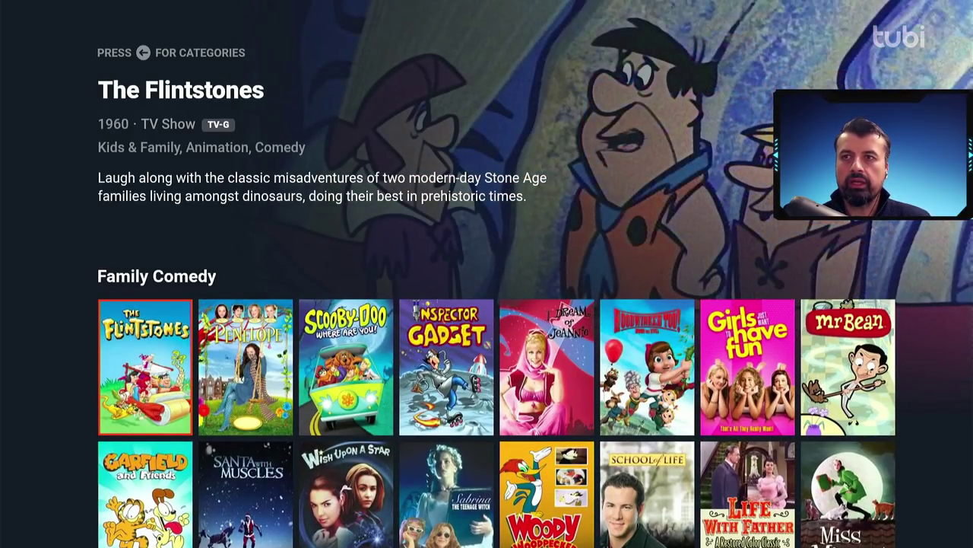
{"action": "key", "text": "Return"}
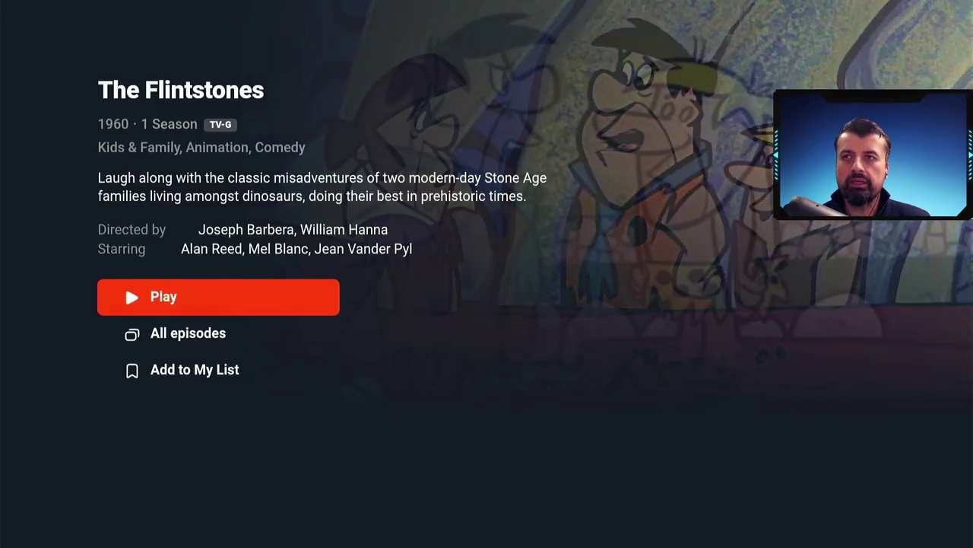
Start The Flintstones episode S01:E01 'The Flinstone Flyer' in Tubi's player
{"action": "key", "text": "Return"}
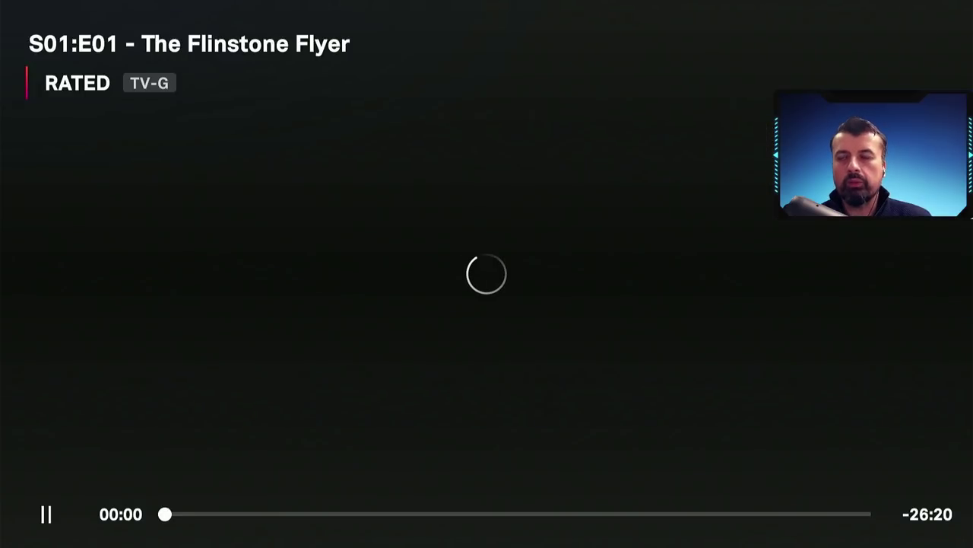